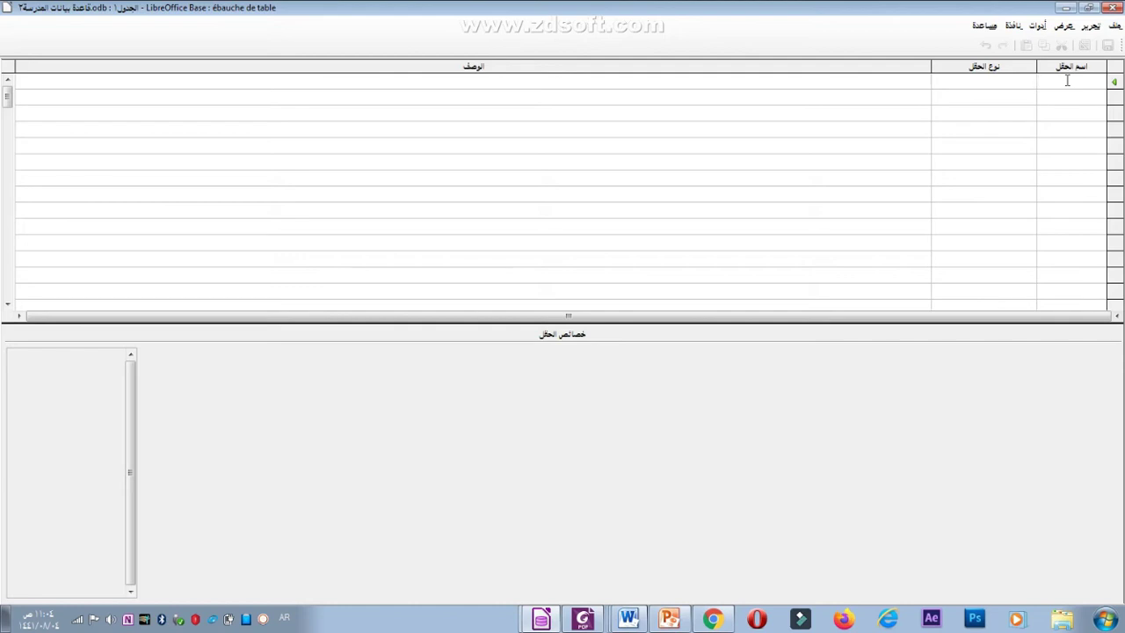
Enter the student table's field names رقم الطالب, اسم الطالب, تاريخ الميلاد, الجوال and العنوان in consecutive rows.
text(ا)
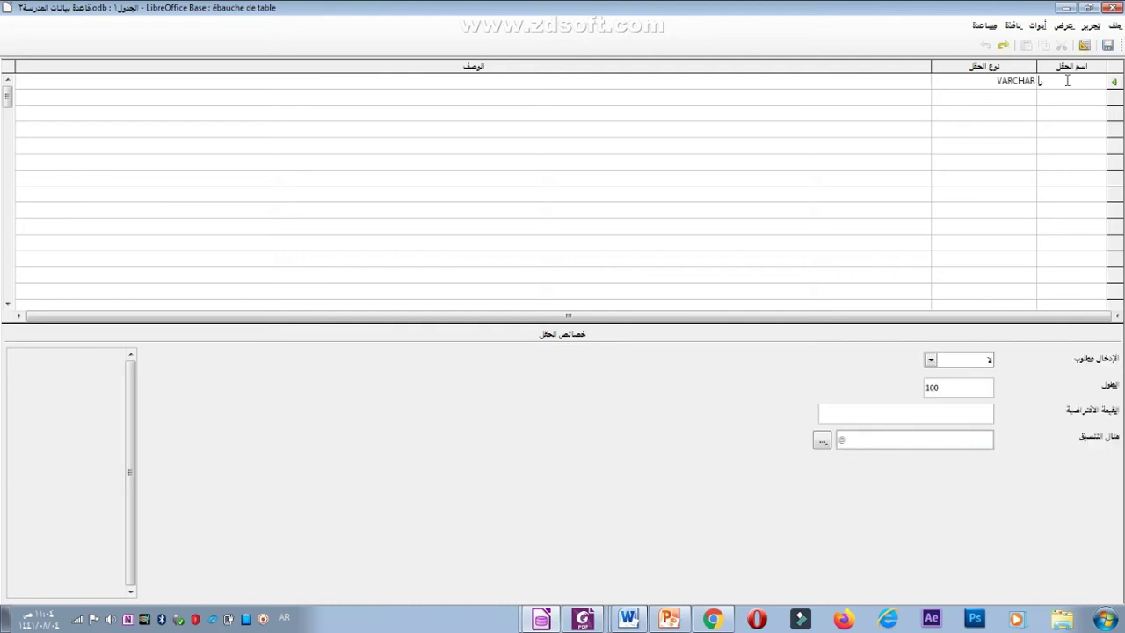
text(قم الطالب)
key(Down)
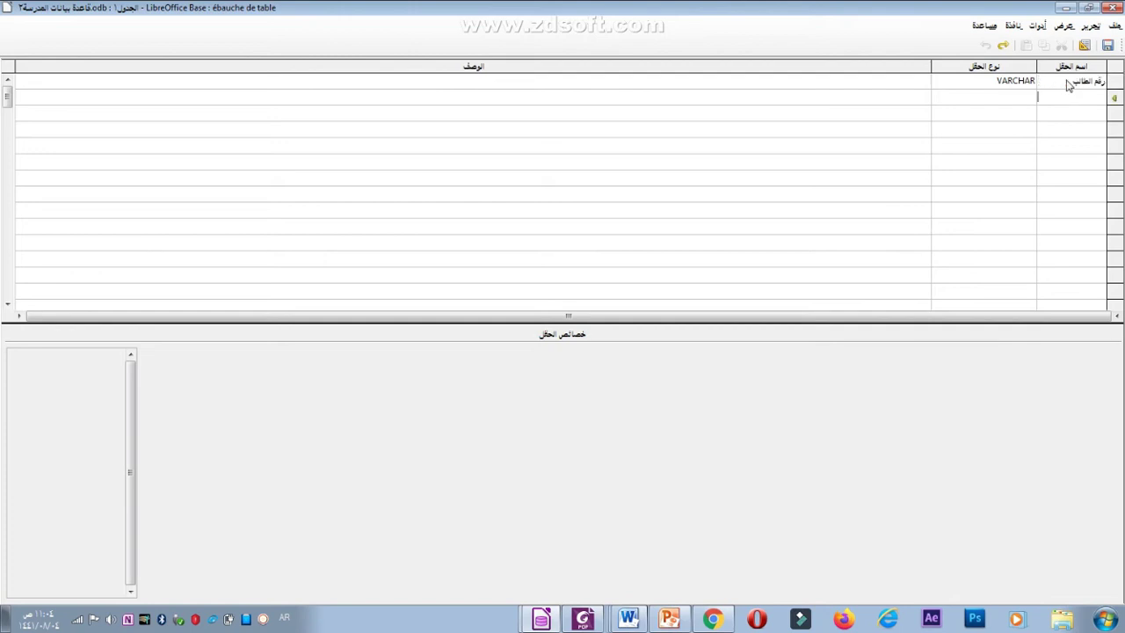
text(اسم الطالب)
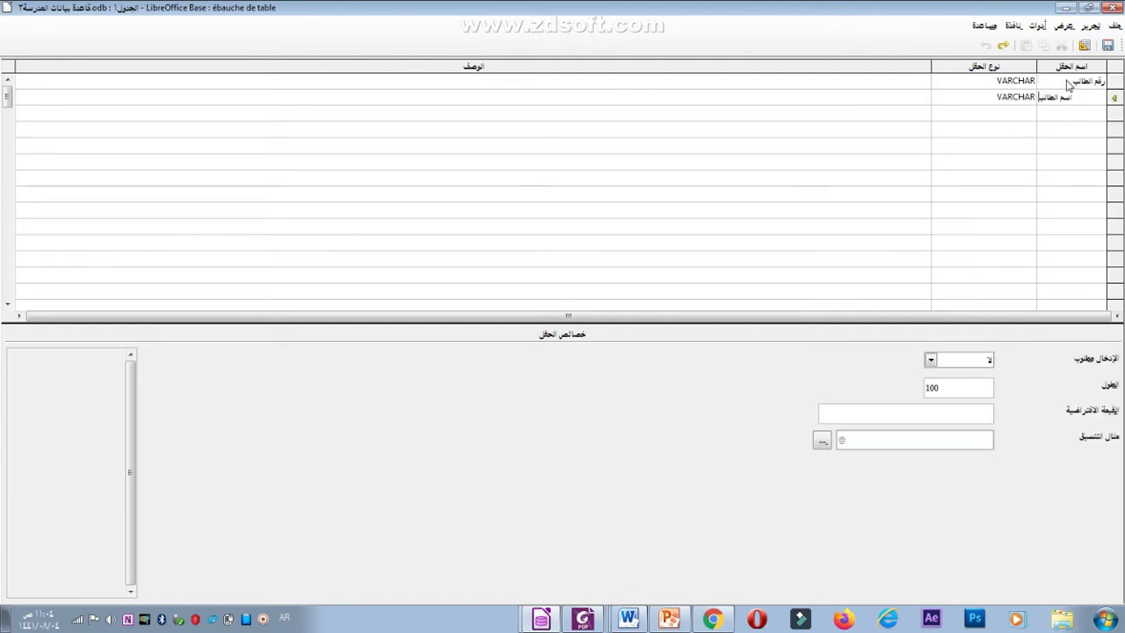
key(Down)
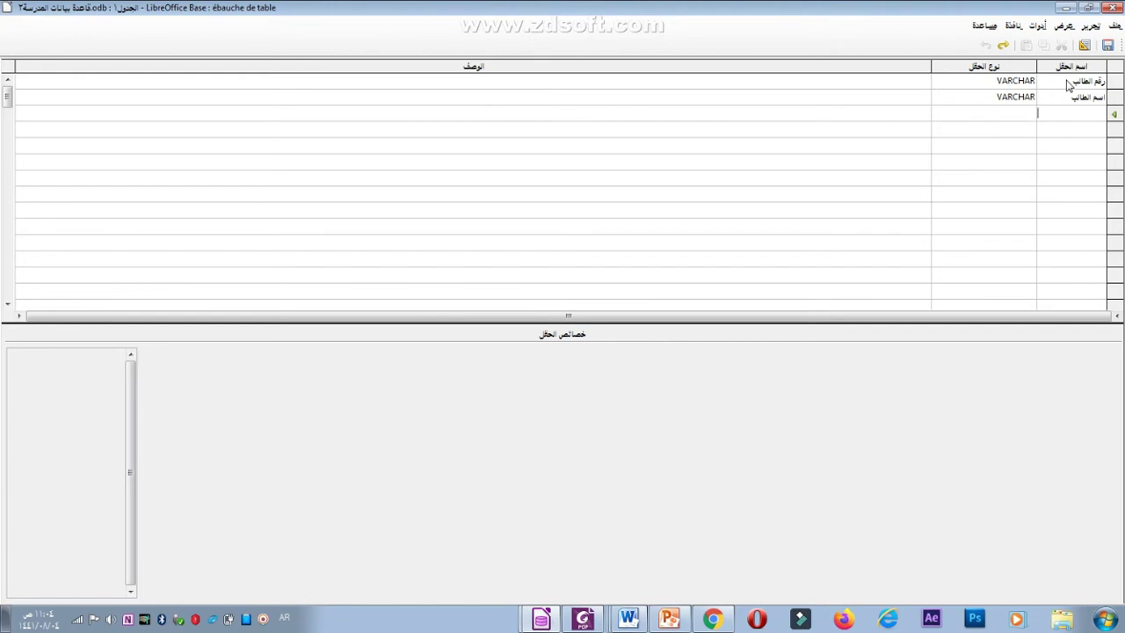
text(تاري)
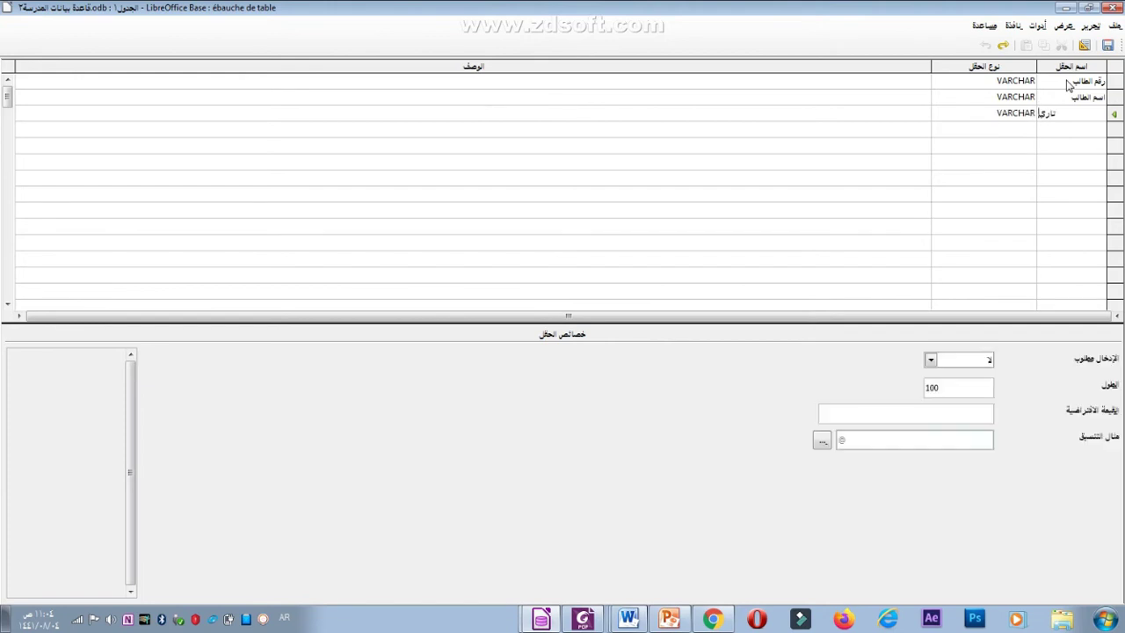
text(خ الميلاد)
key(Down)
text(الجوال)
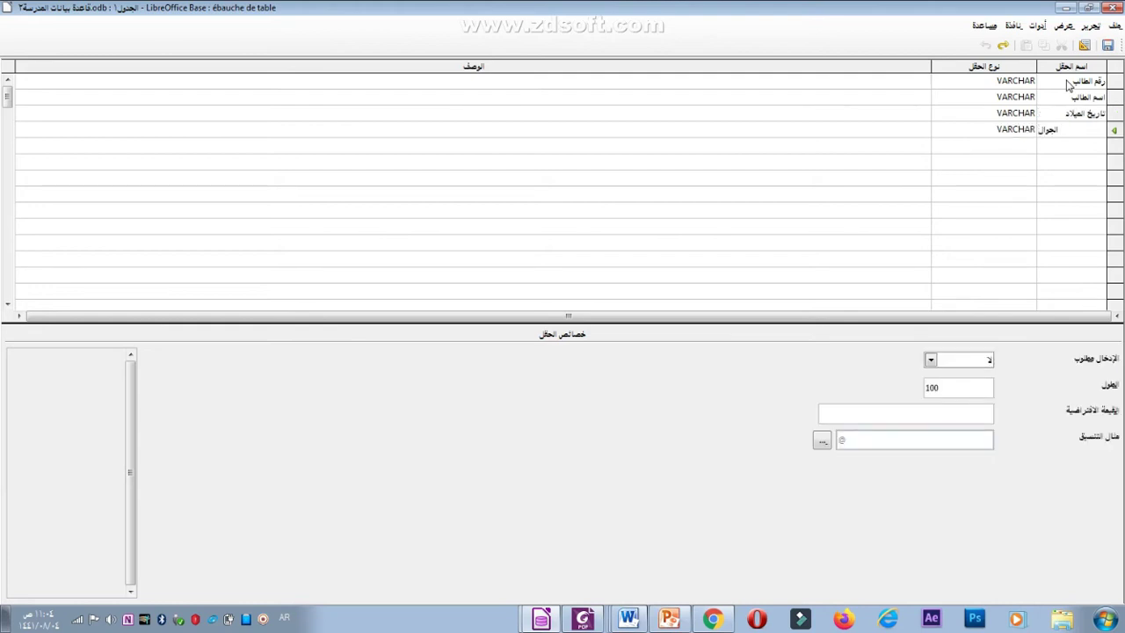
key(Down)
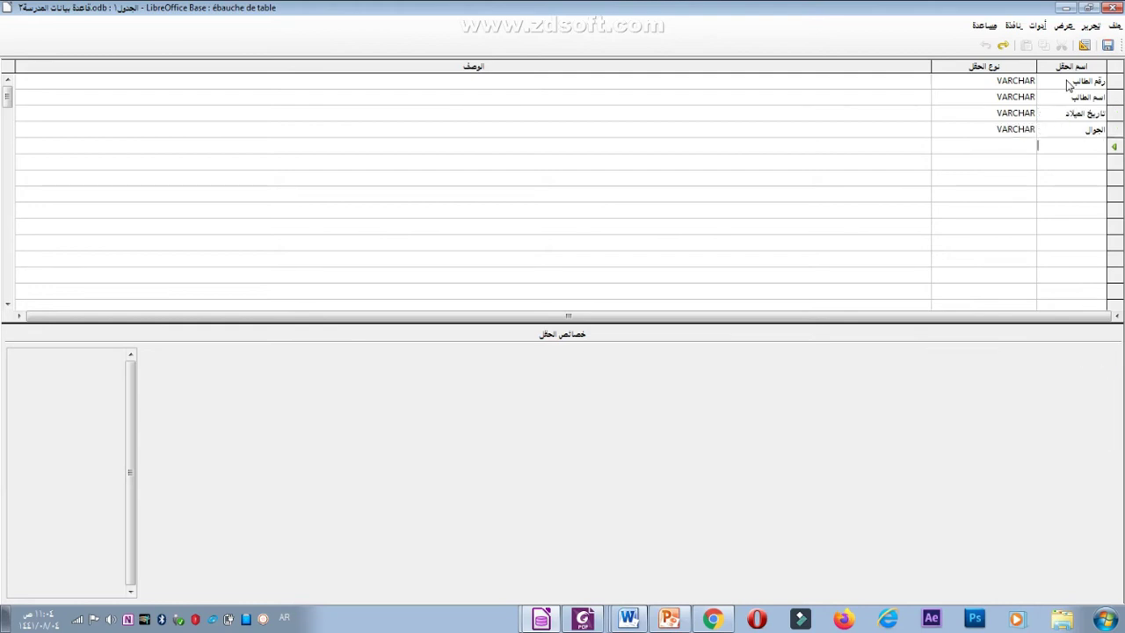
text(ال)
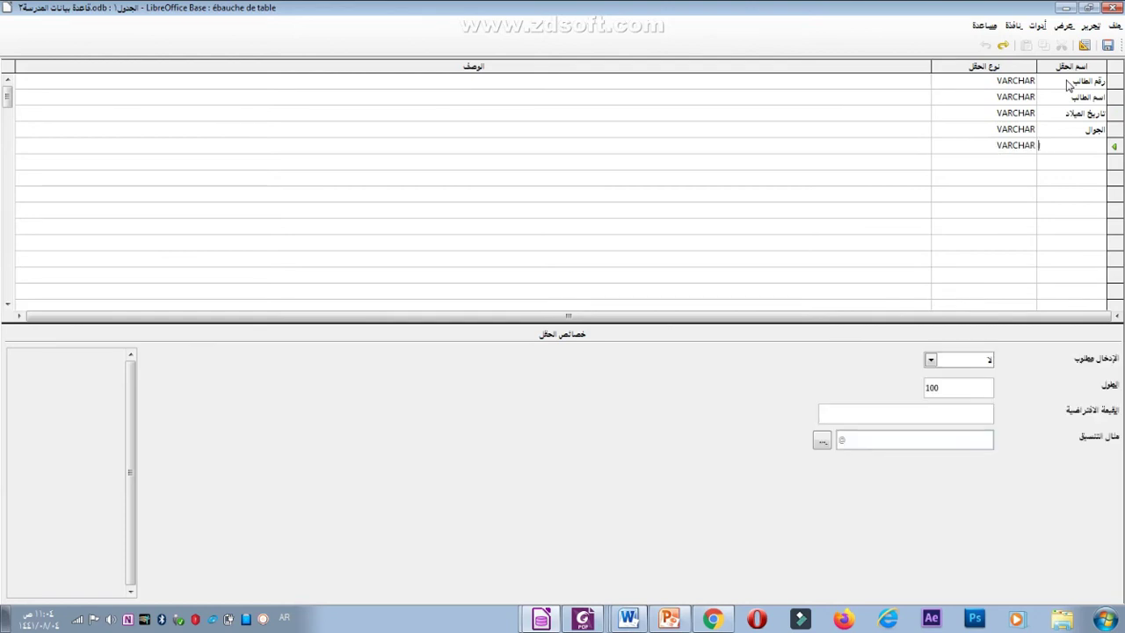
text(عنوان)
Set the field type of رقم الطالب to NUMERIC and of تاريخ الميلاد to DATE.
click(1020, 85)
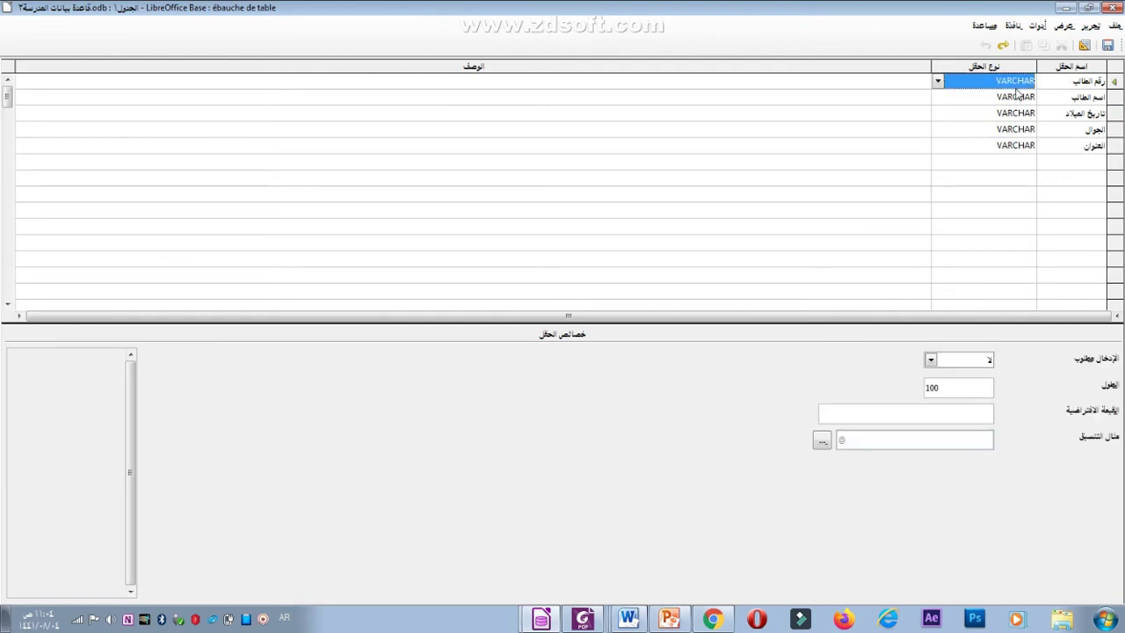
click(939, 82)
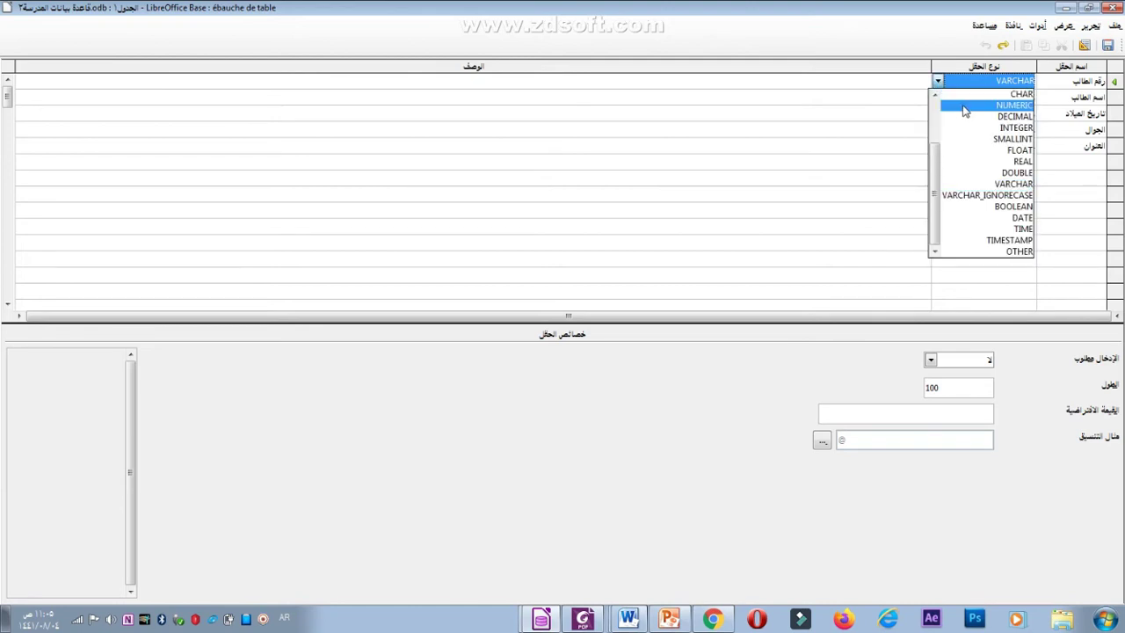
click(964, 111)
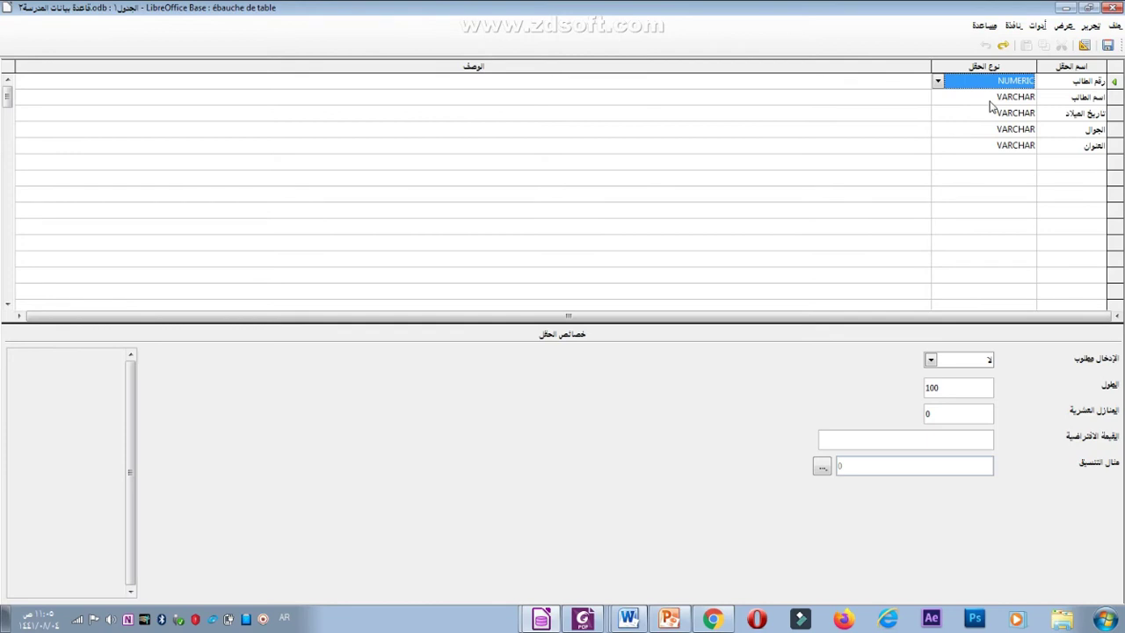
click(989, 115)
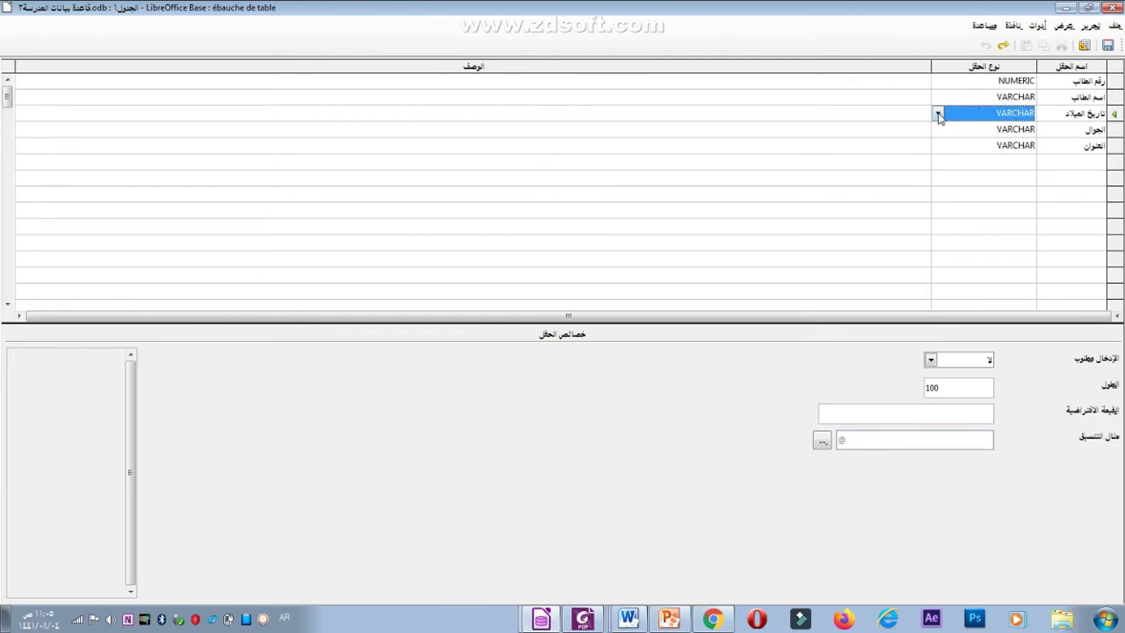
click(938, 114)
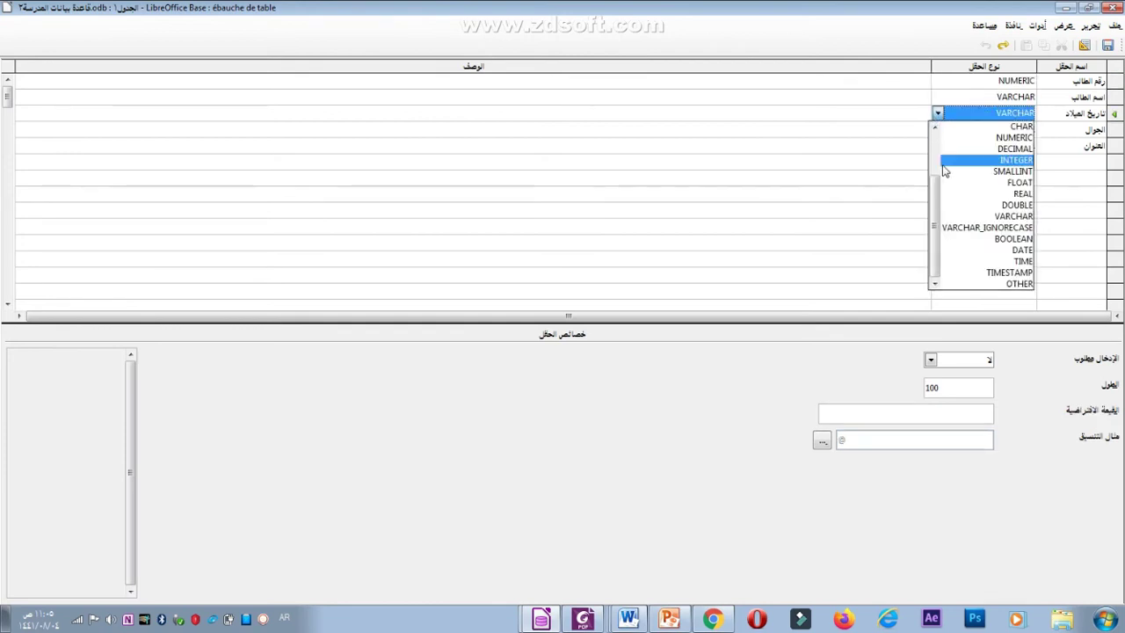
click(986, 251)
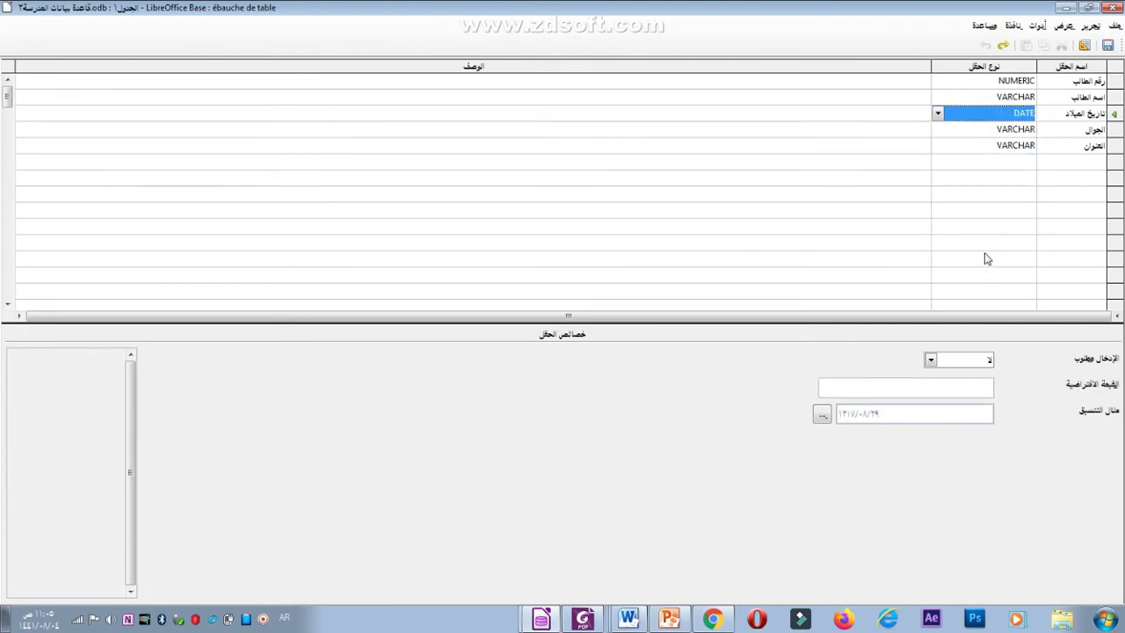
Set the field type of الجوال in the student table to NUMERIC.
click(983, 134)
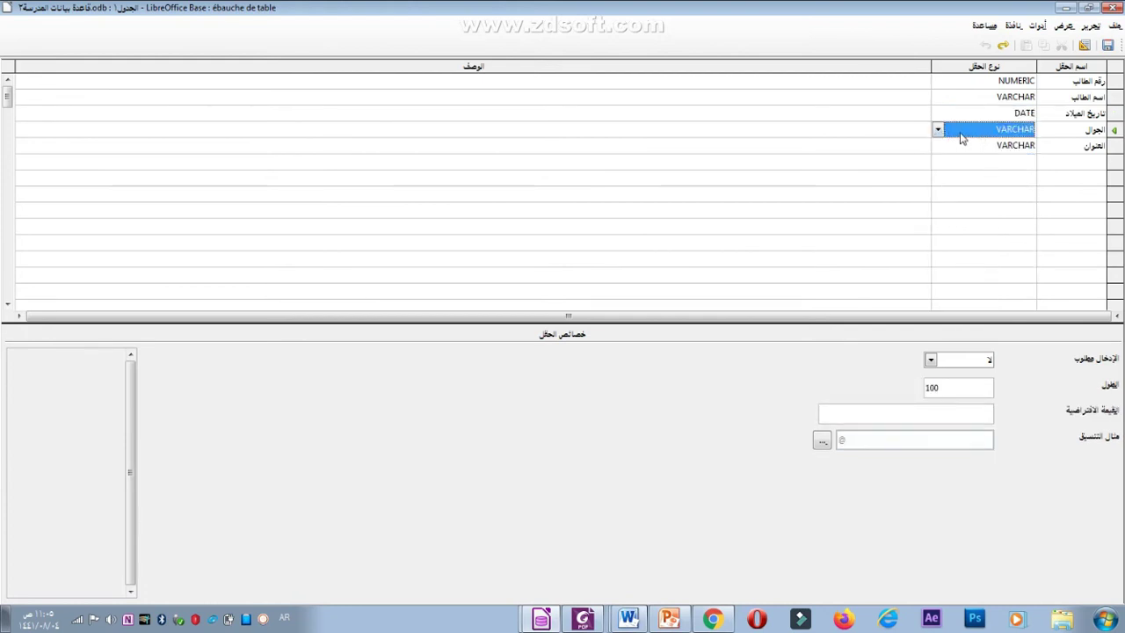
click(938, 130)
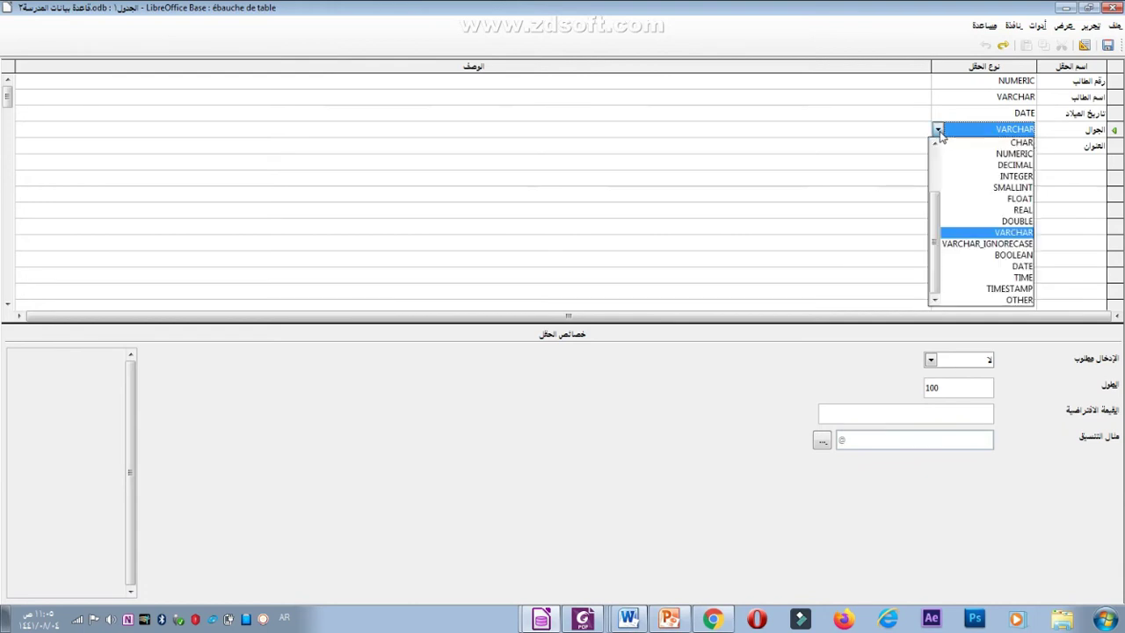
click(949, 156)
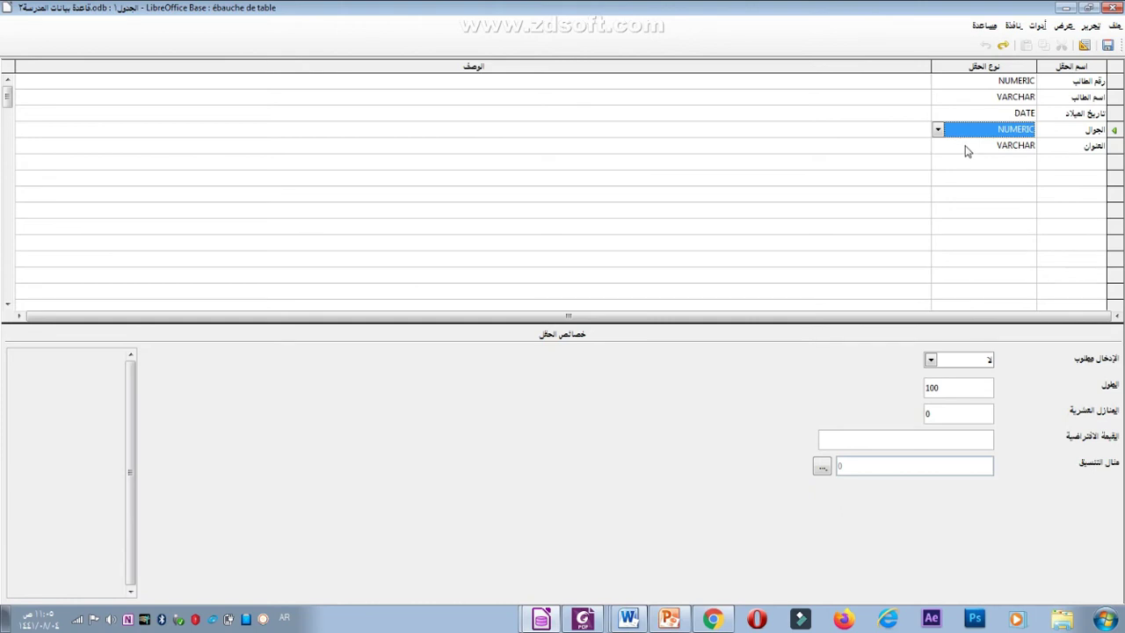
Make رقم الطالب the primary key of the student table.
click(1080, 163)
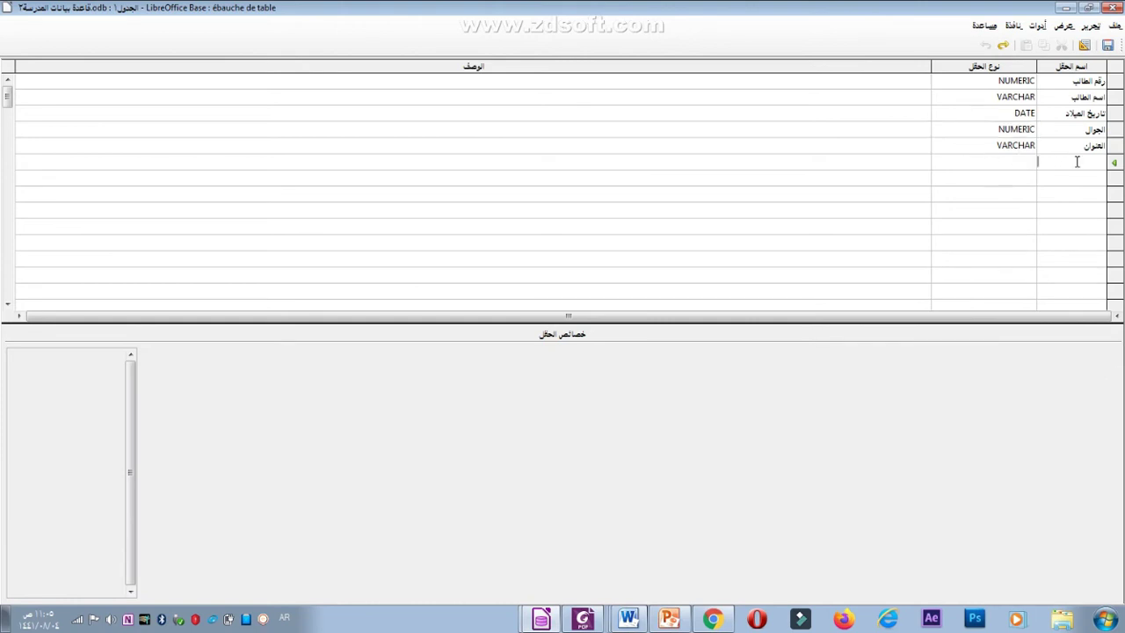
right_click(1114, 84)
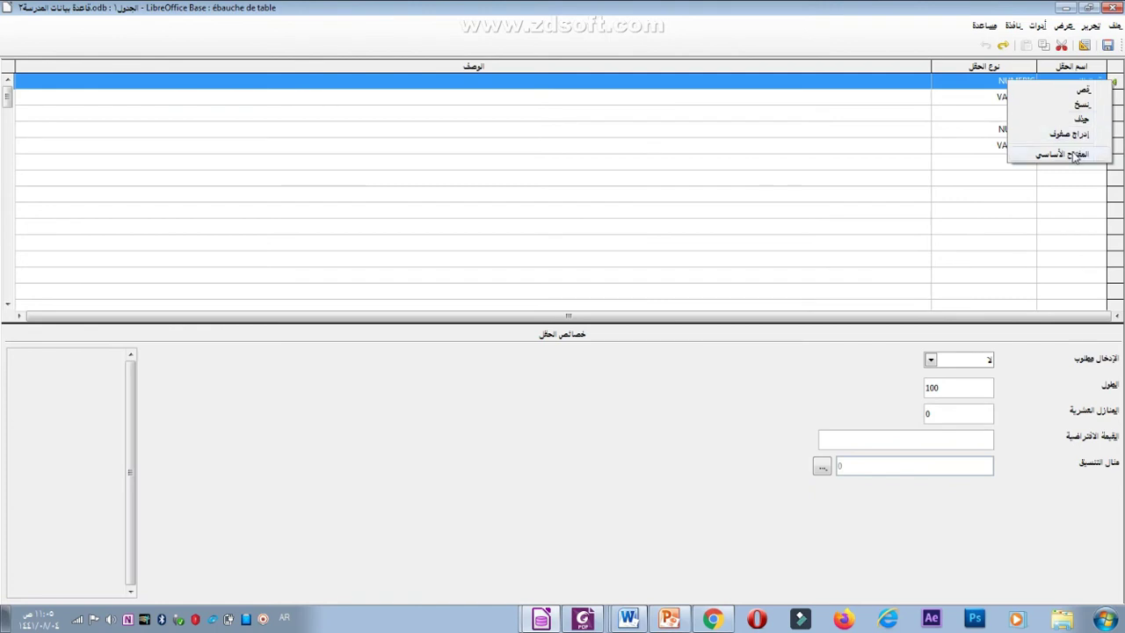
click(1074, 155)
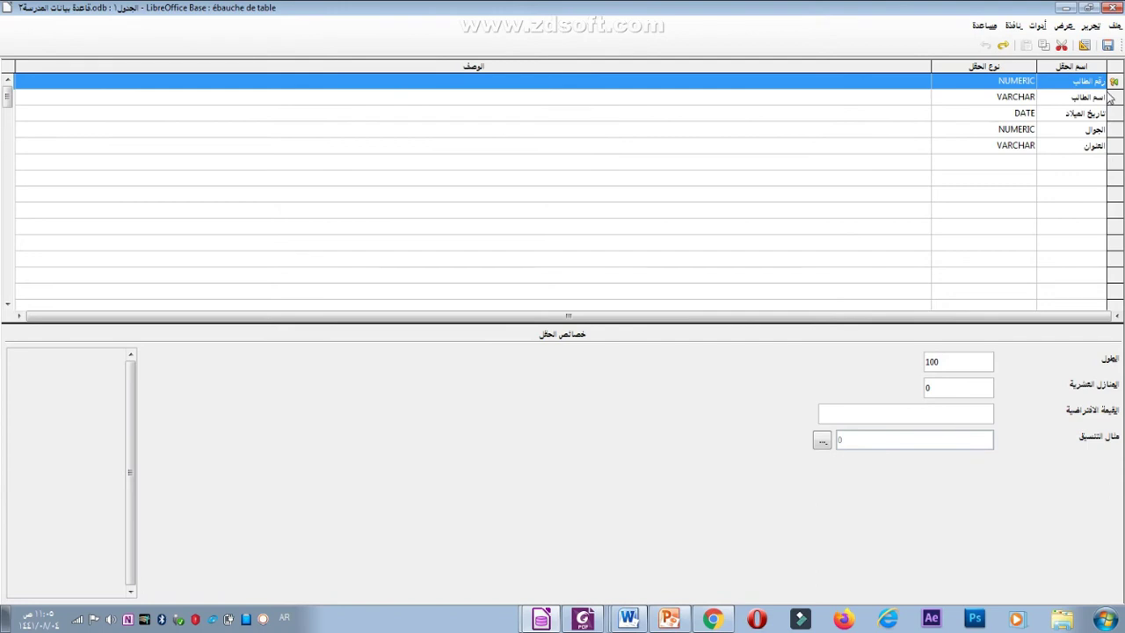
Close the table design, saving the changes under the table name جدول الطلاب.
click(1115, 8)
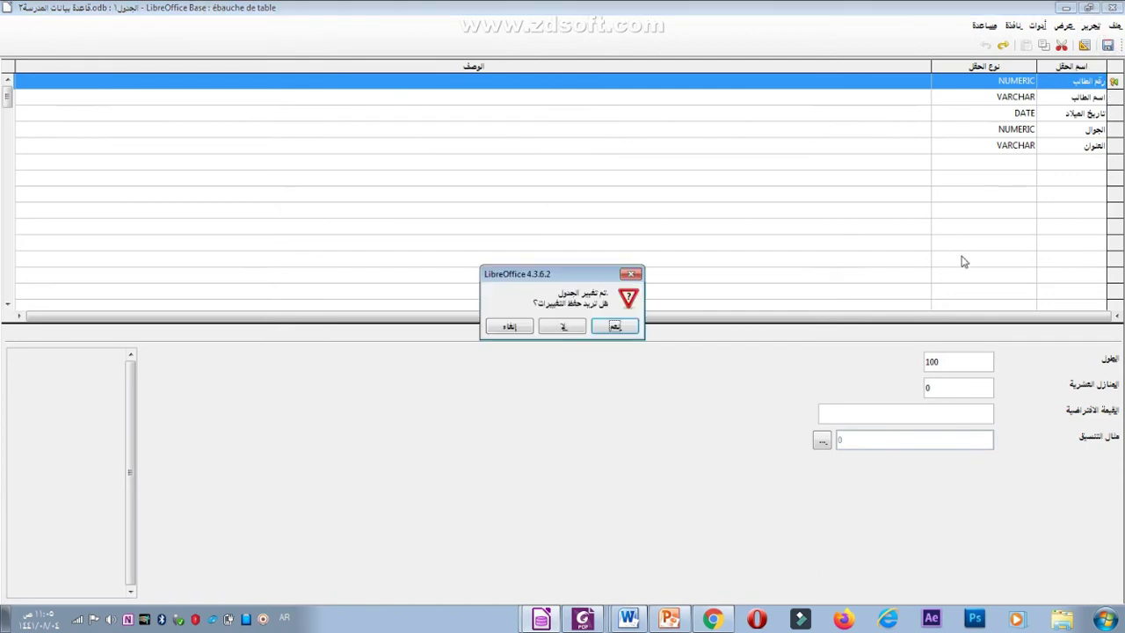
click(615, 326)
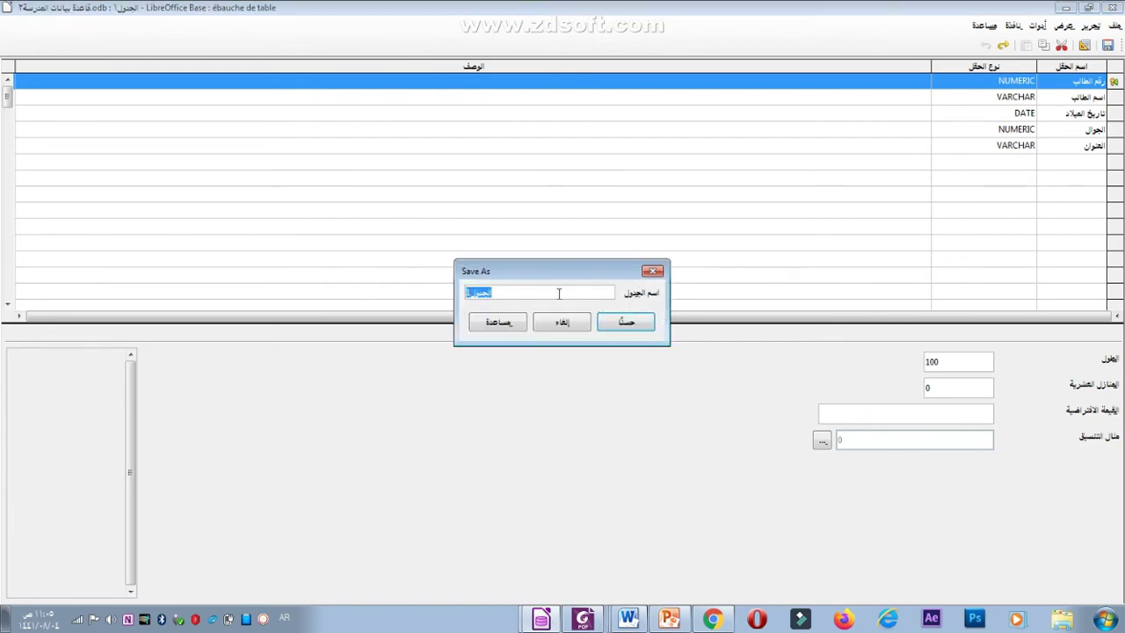
text(جدول الطلاب)
click(615, 325)
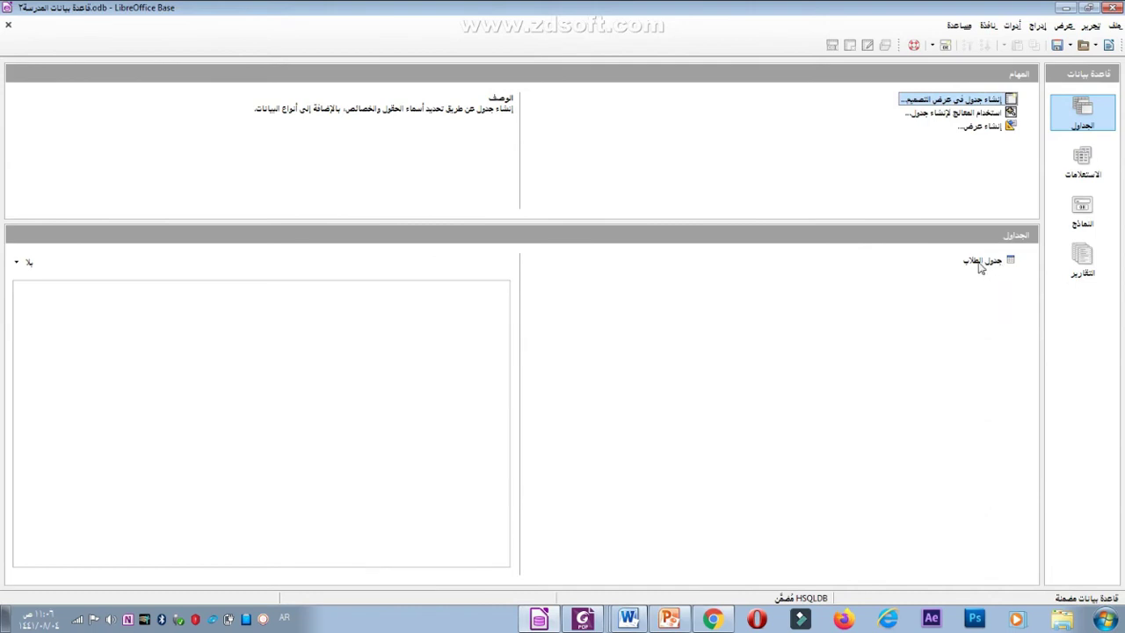
click(982, 264)
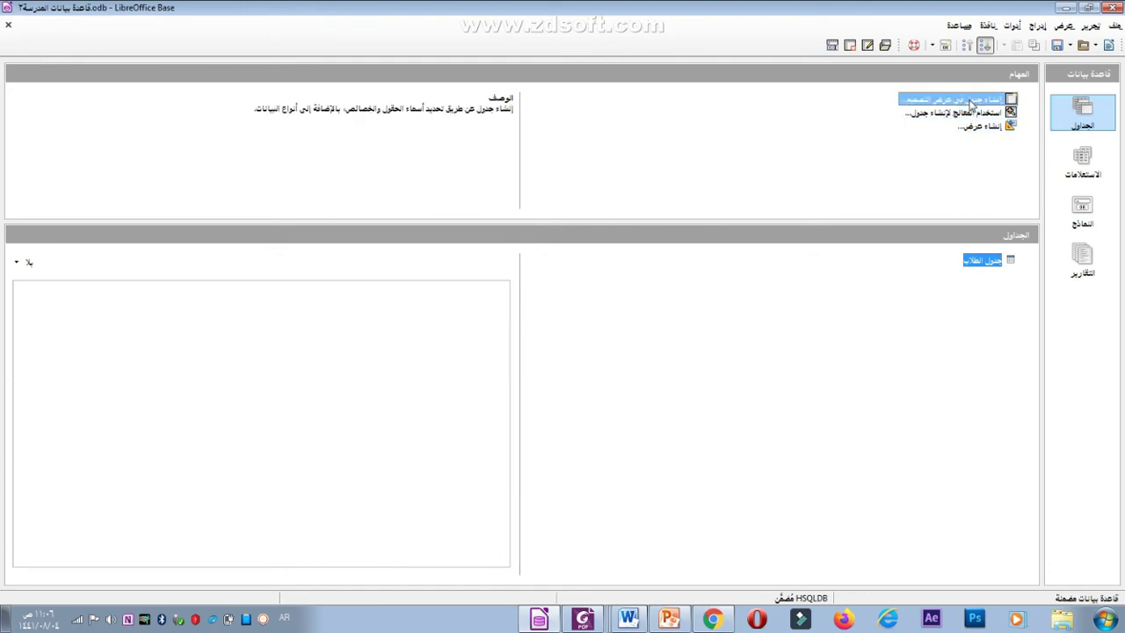
Create another table in design view with the first two fields named رقم المعلم and اسم المعلم.
click(970, 100)
click(1057, 80)
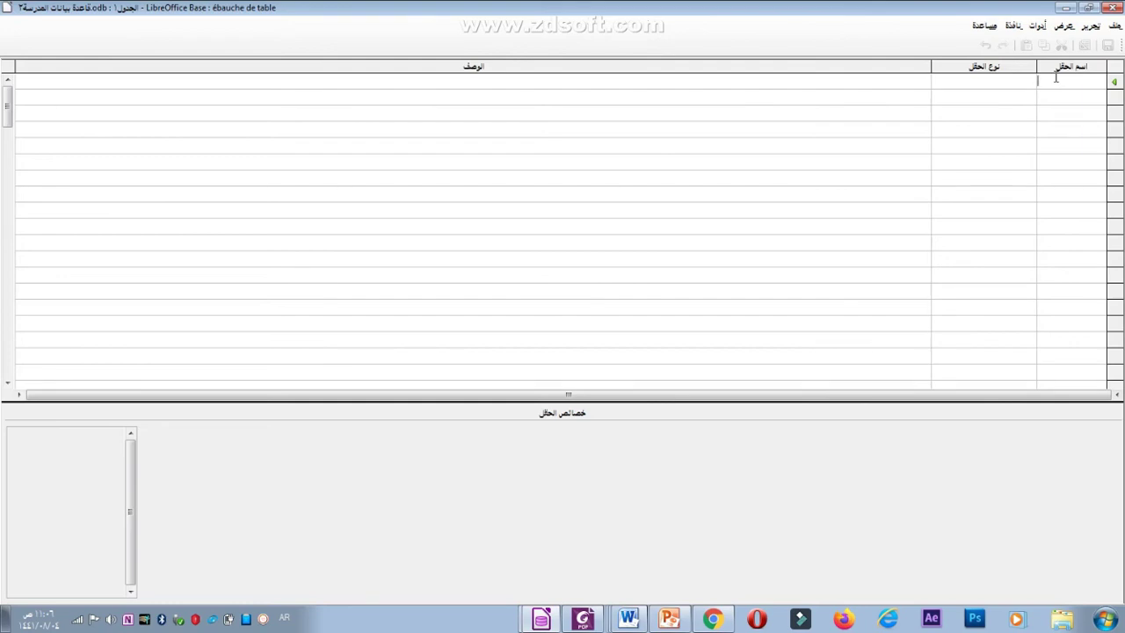
text(ل)
text(ق)
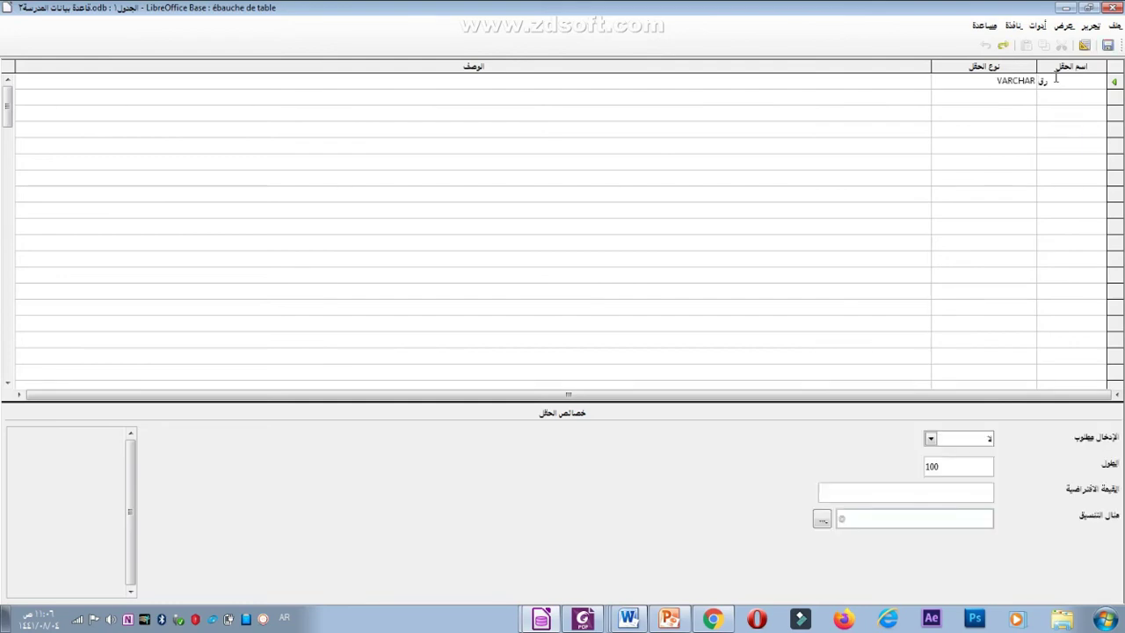
text(م المعلم)
click(1056, 96)
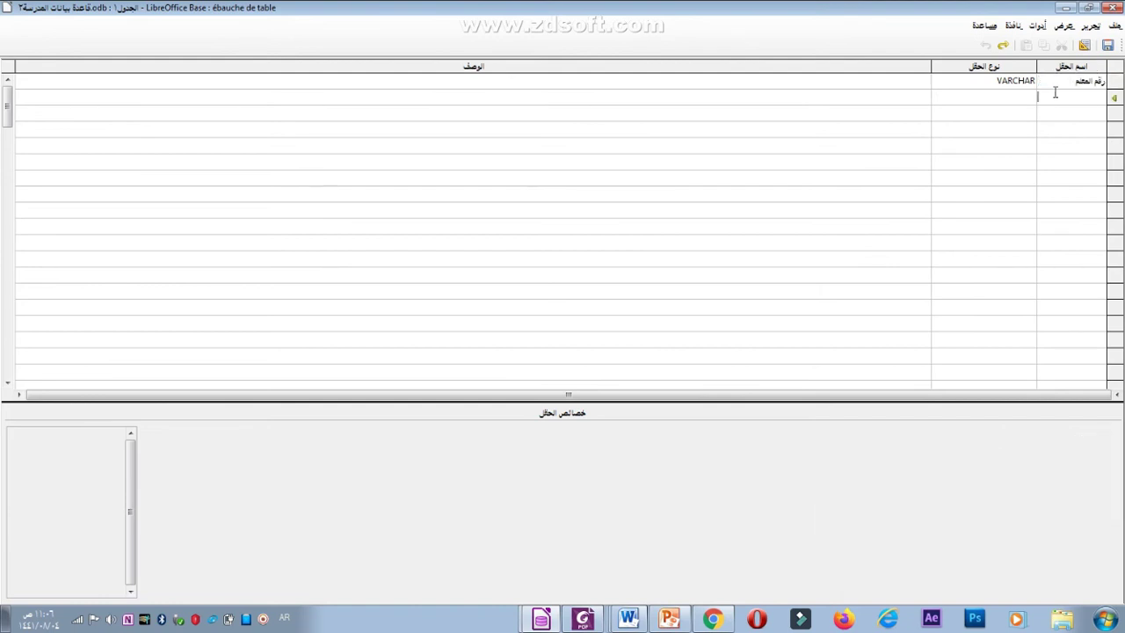
text(اسم)
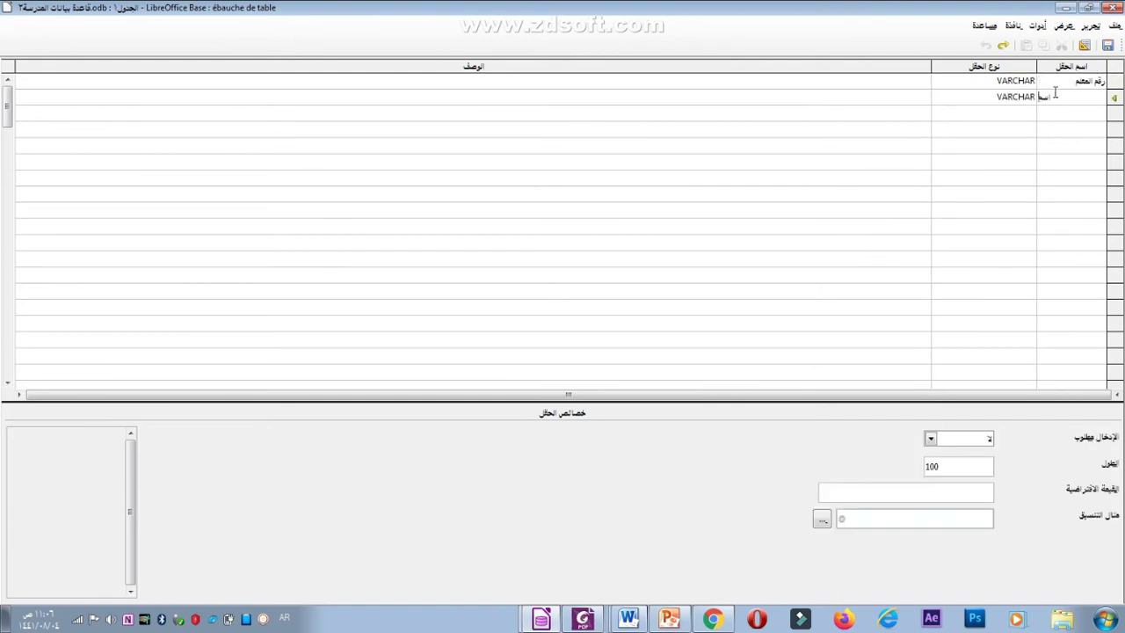
text( المعلم)
Add the fields الجوال, المادة and العنوان below اسم المعلم in the teacher table.
key(Down)
text(ال)
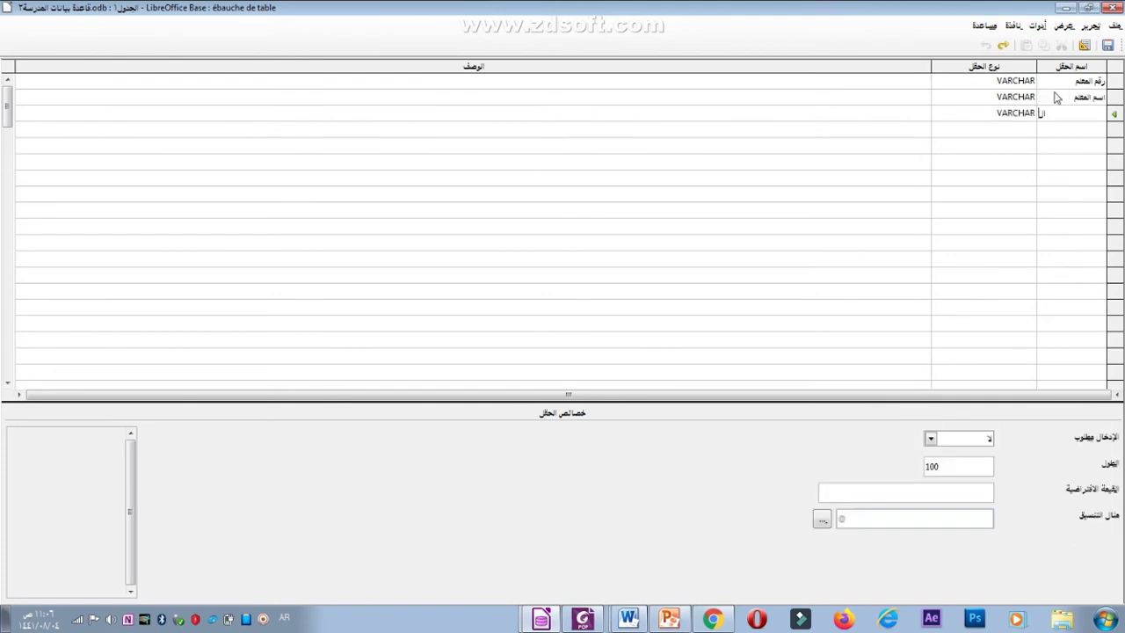
text(جوال)
key(Down)
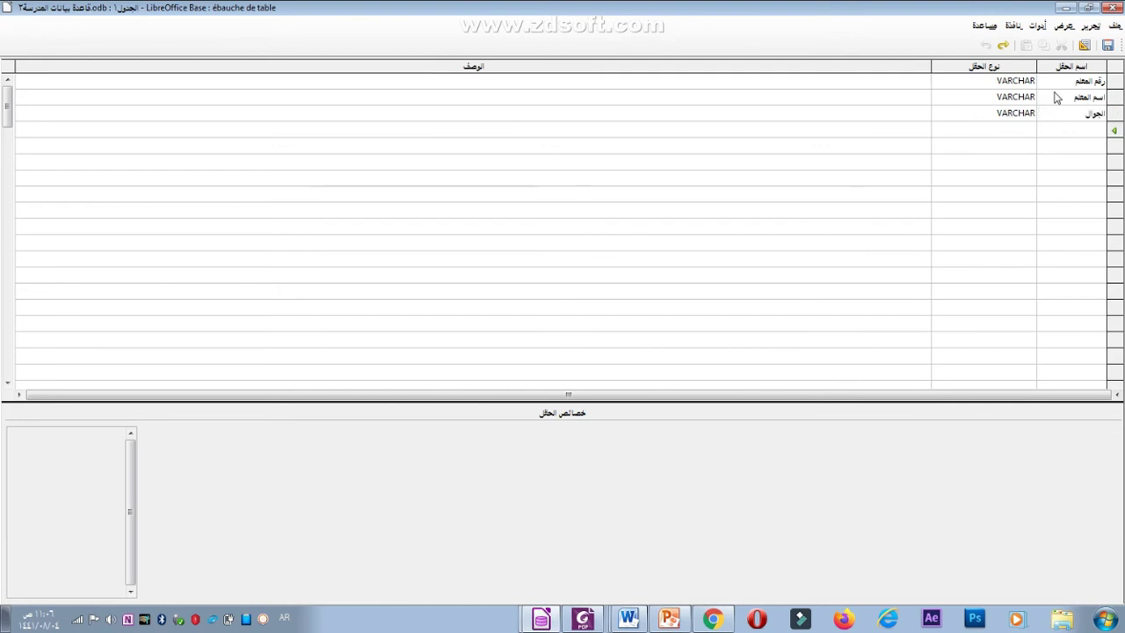
text(العائلة)
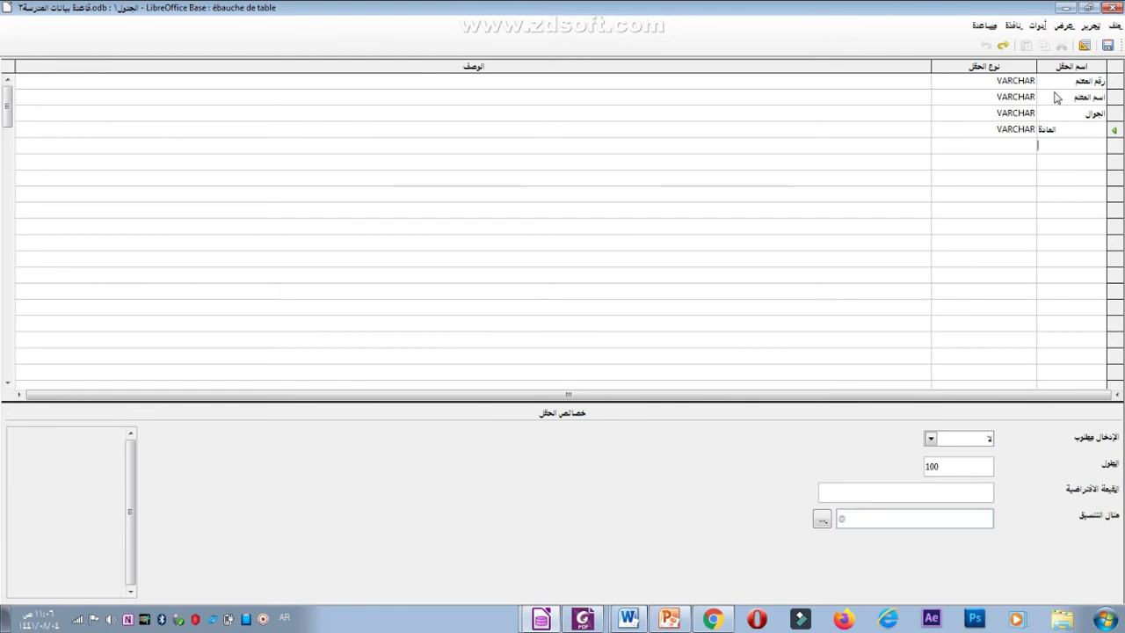
key(Down)
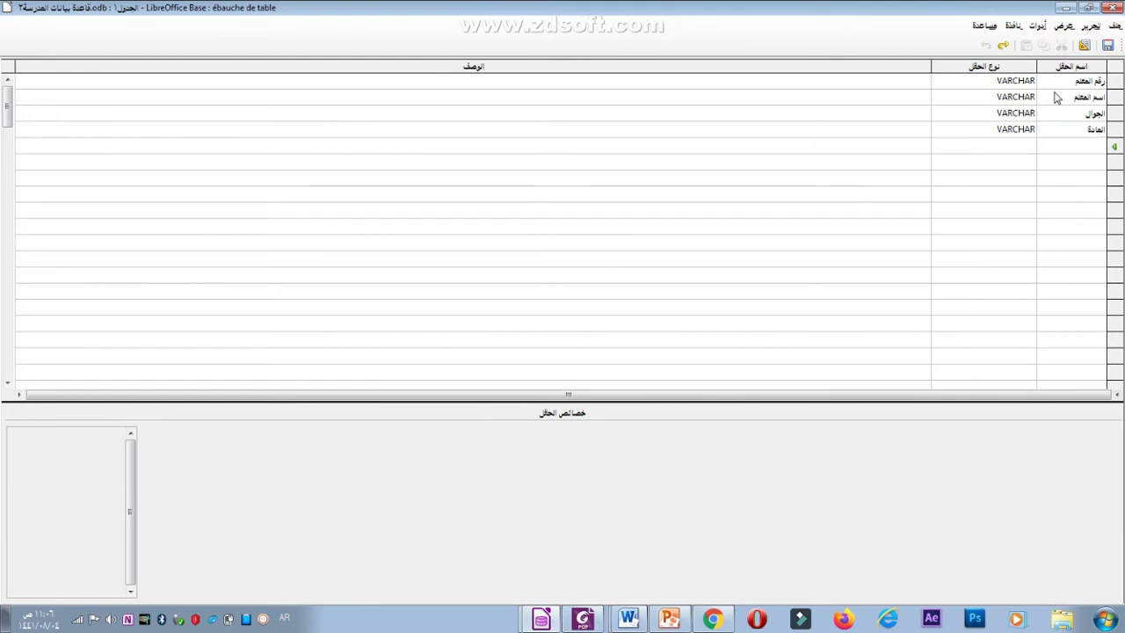
text(العنوان)
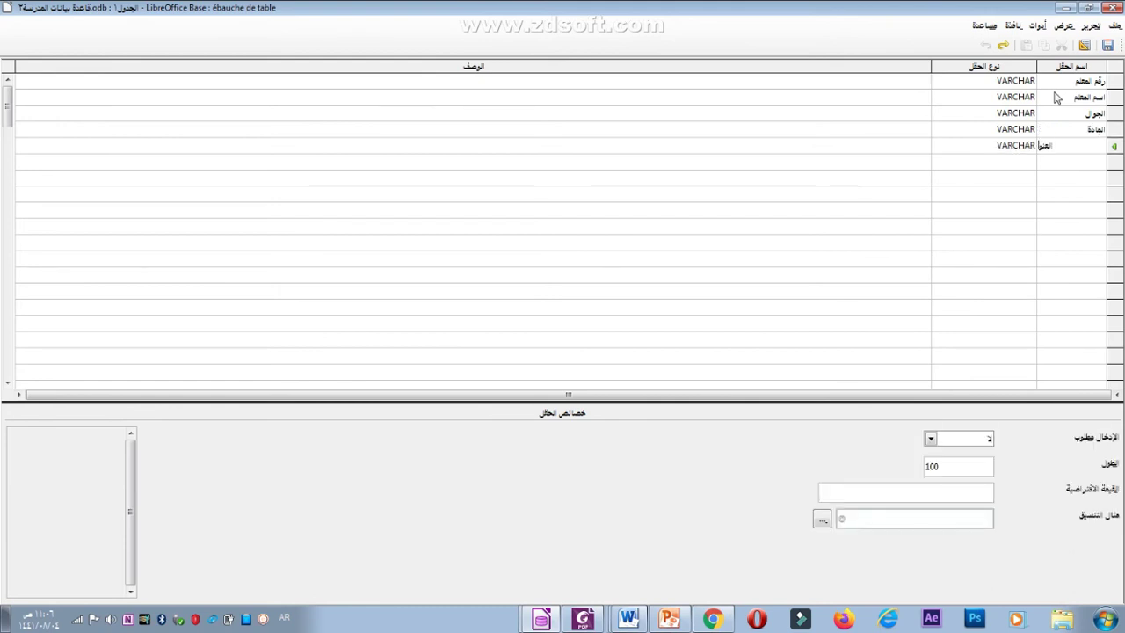
Set the field type of رقم المعلم to NUMERIC.
click(1009, 82)
click(938, 82)
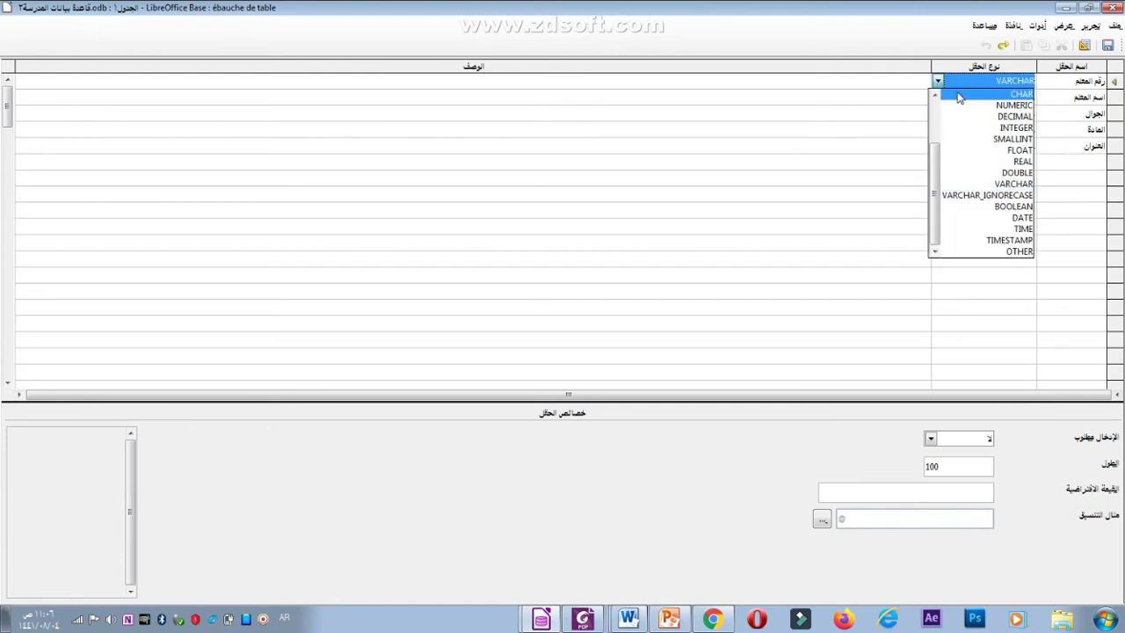
click(963, 107)
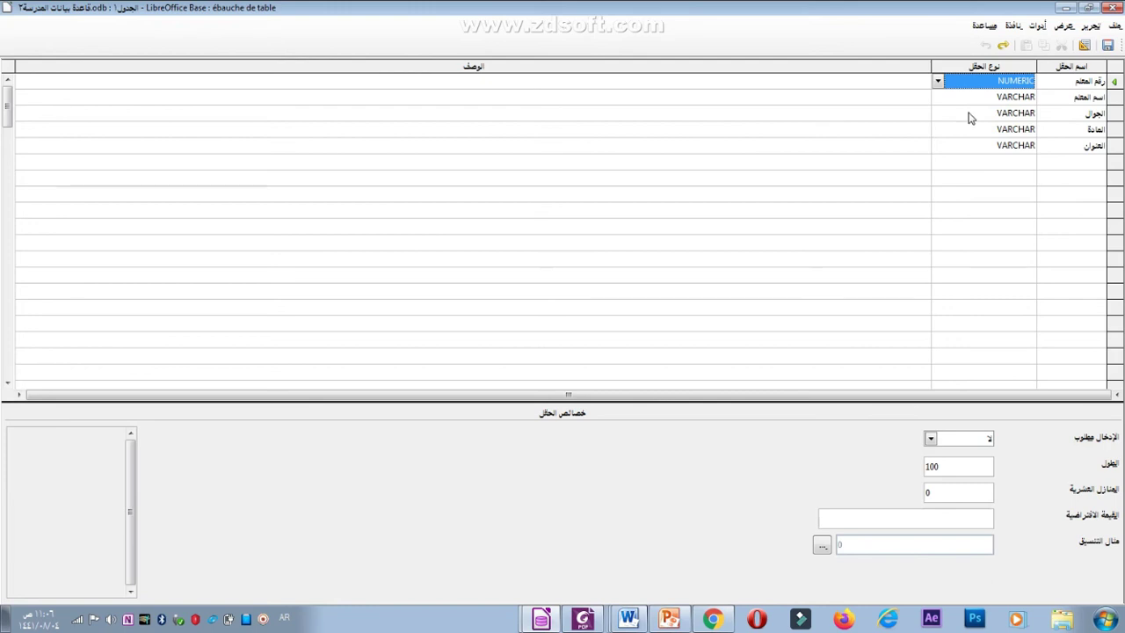
Set the field type of الجوال in the teacher table to NUMERIC.
click(963, 116)
click(942, 116)
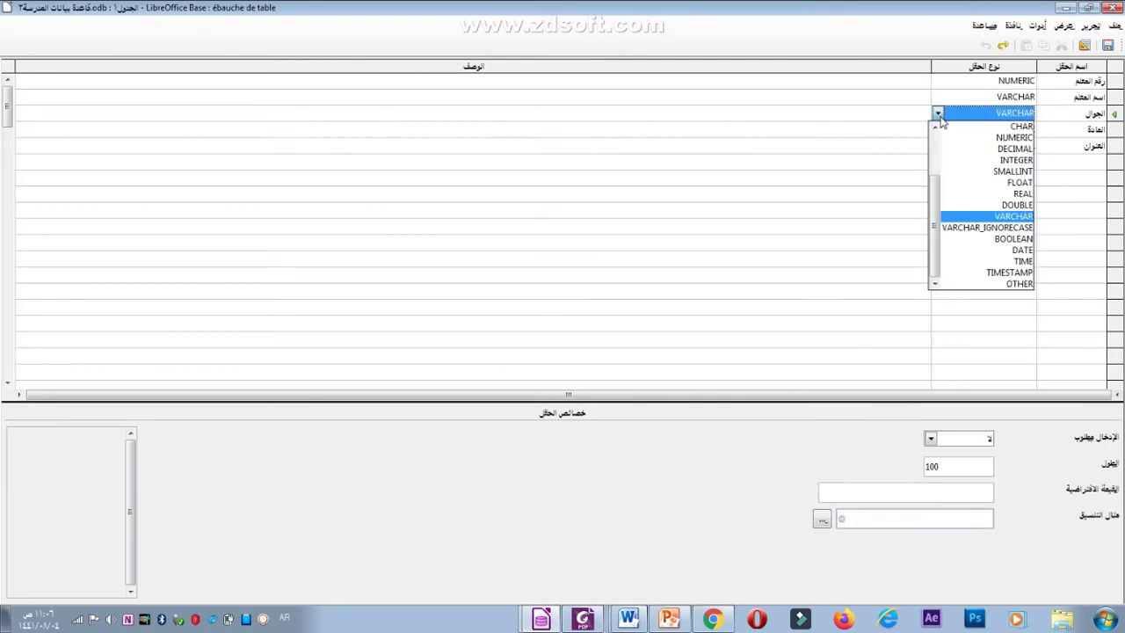
click(951, 139)
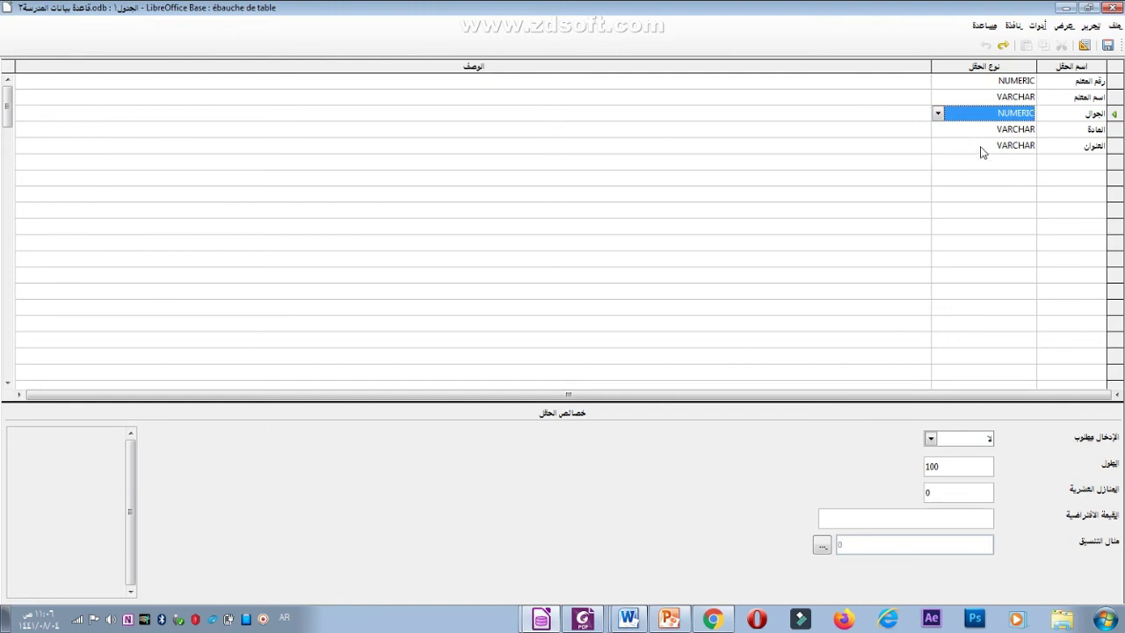
Make رقم المعلم the primary key of the teacher table.
right_click(1114, 82)
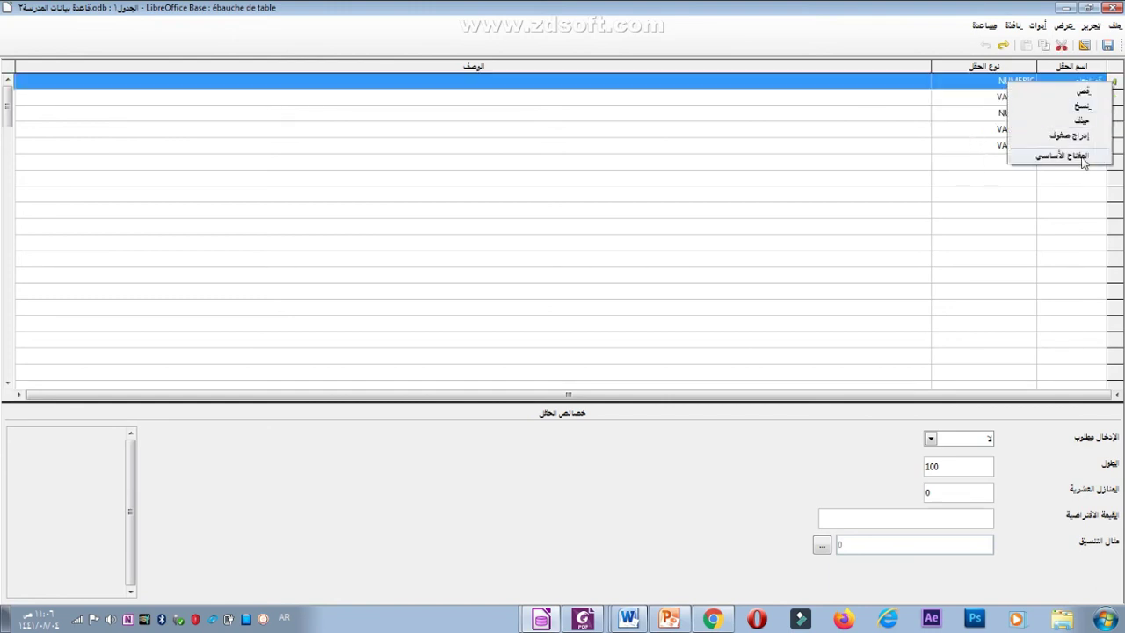
click(1118, 85)
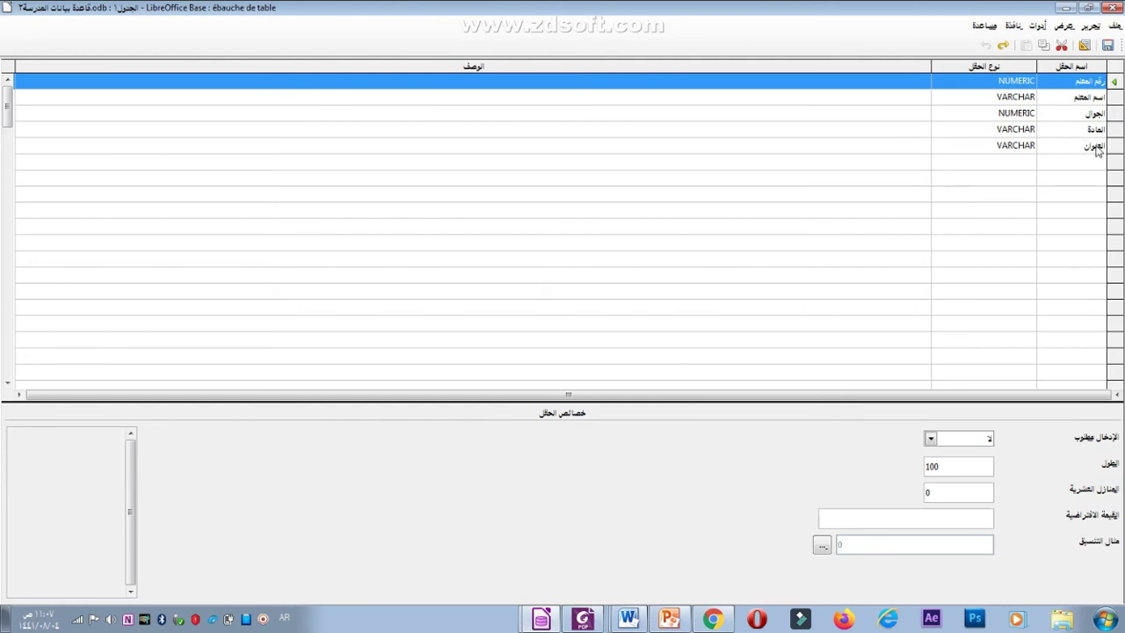
right_click(1114, 83)
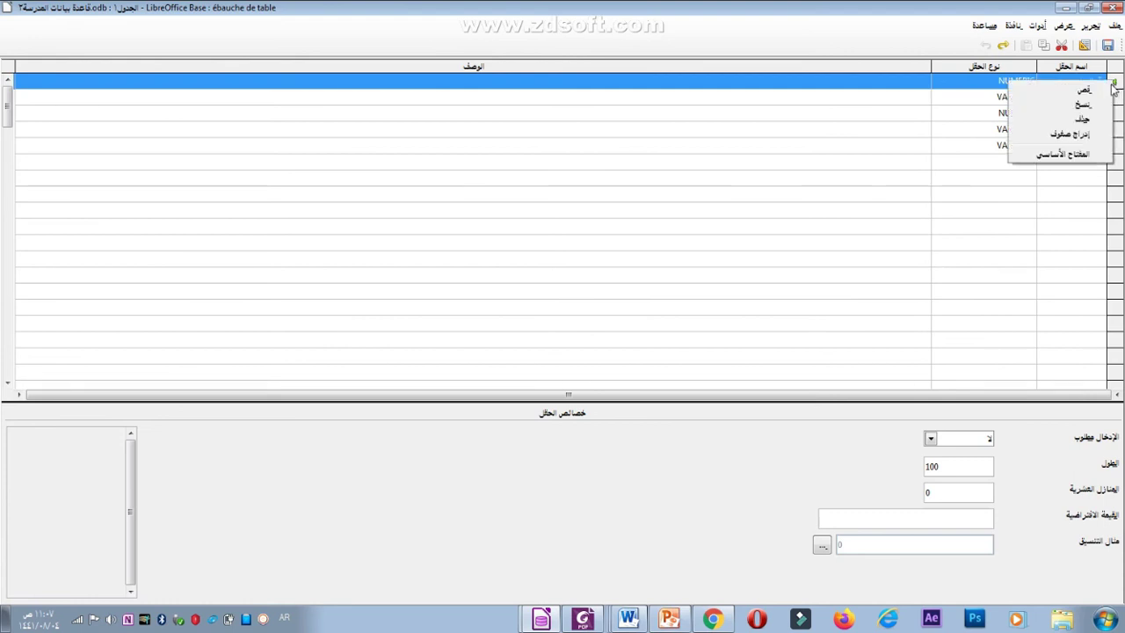
click(1084, 155)
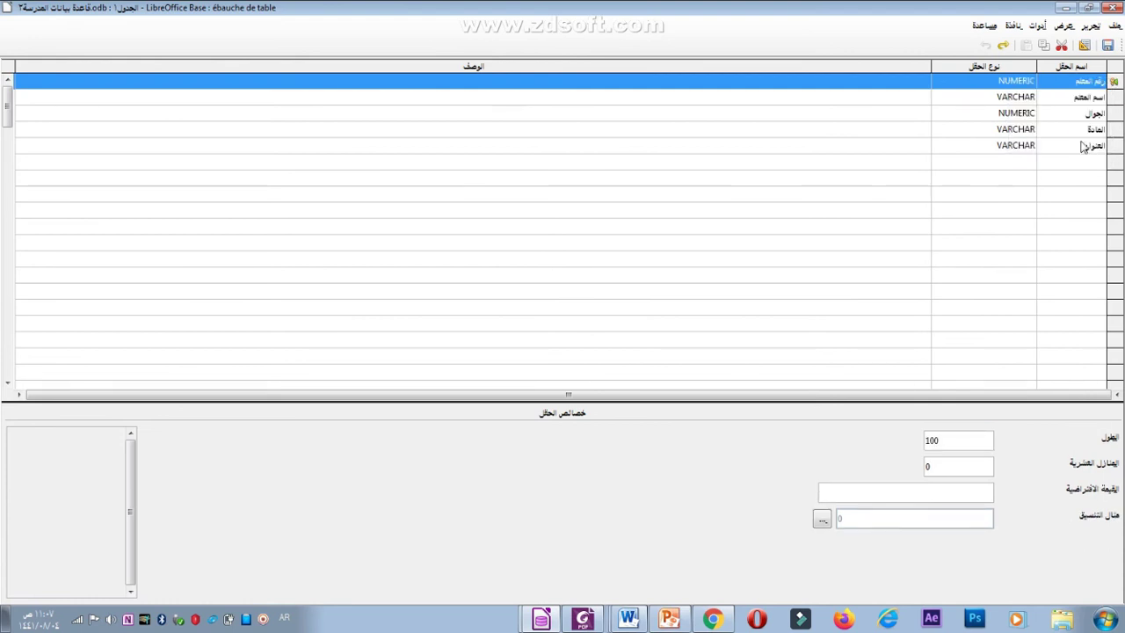
Close the teacher table design, saving the changes under the table name جدول المعلمين.
click(1113, 9)
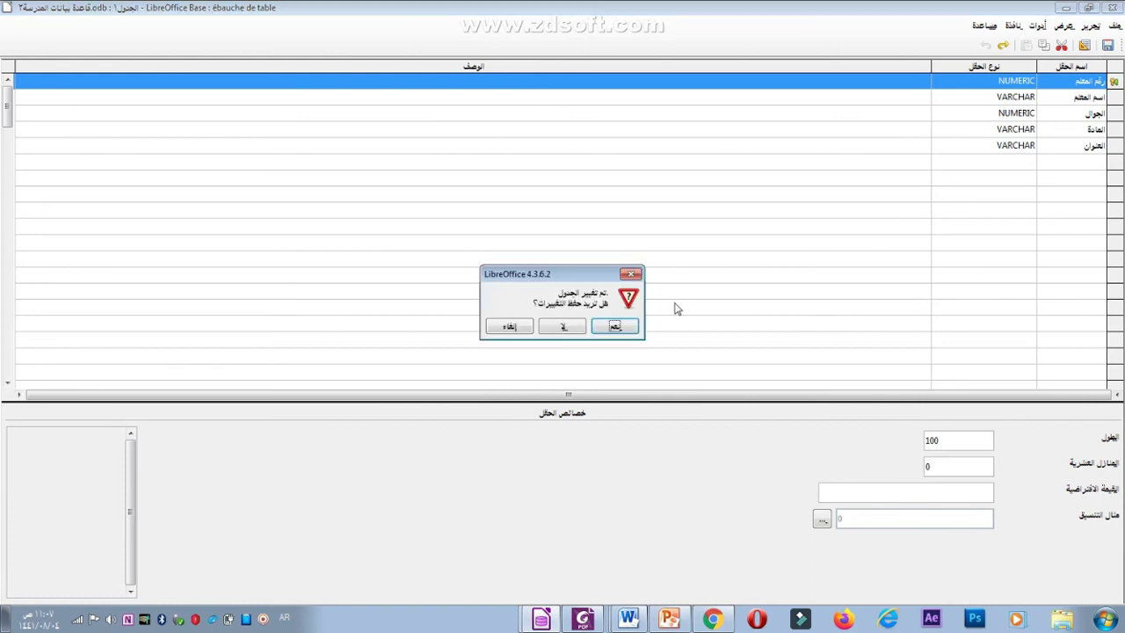
click(620, 326)
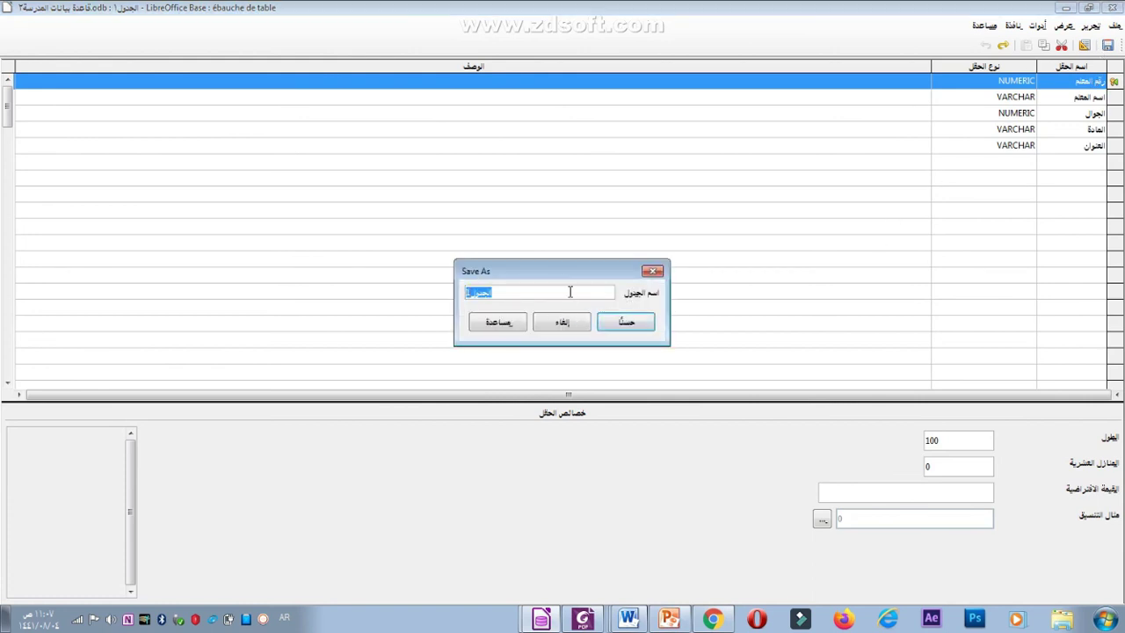
text(جدول المعلمين)
click(621, 329)
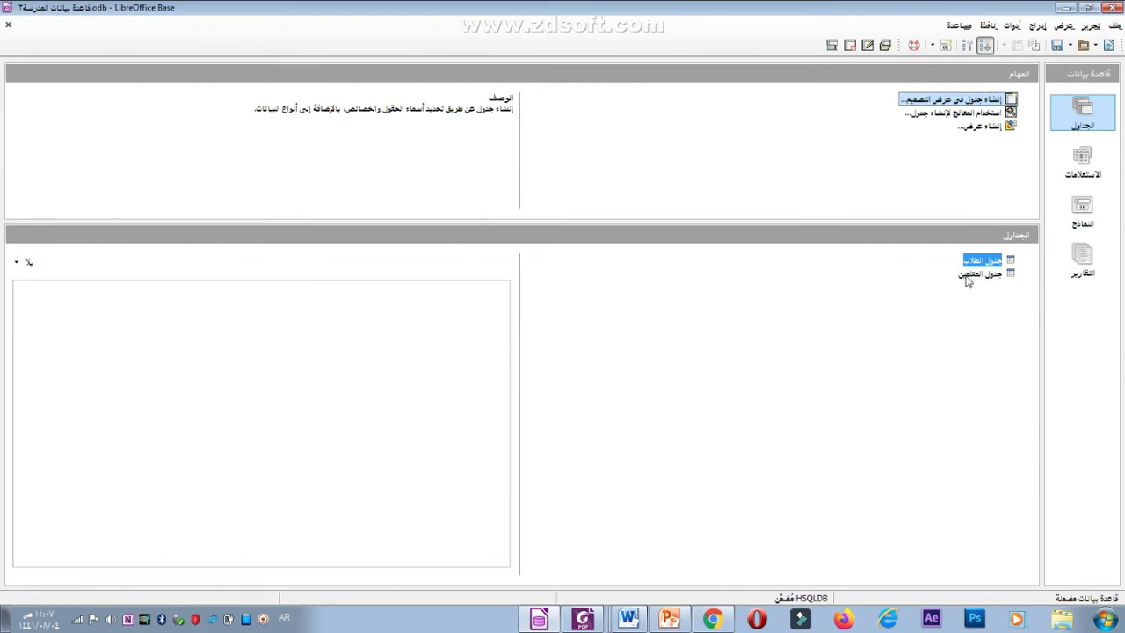
click(970, 276)
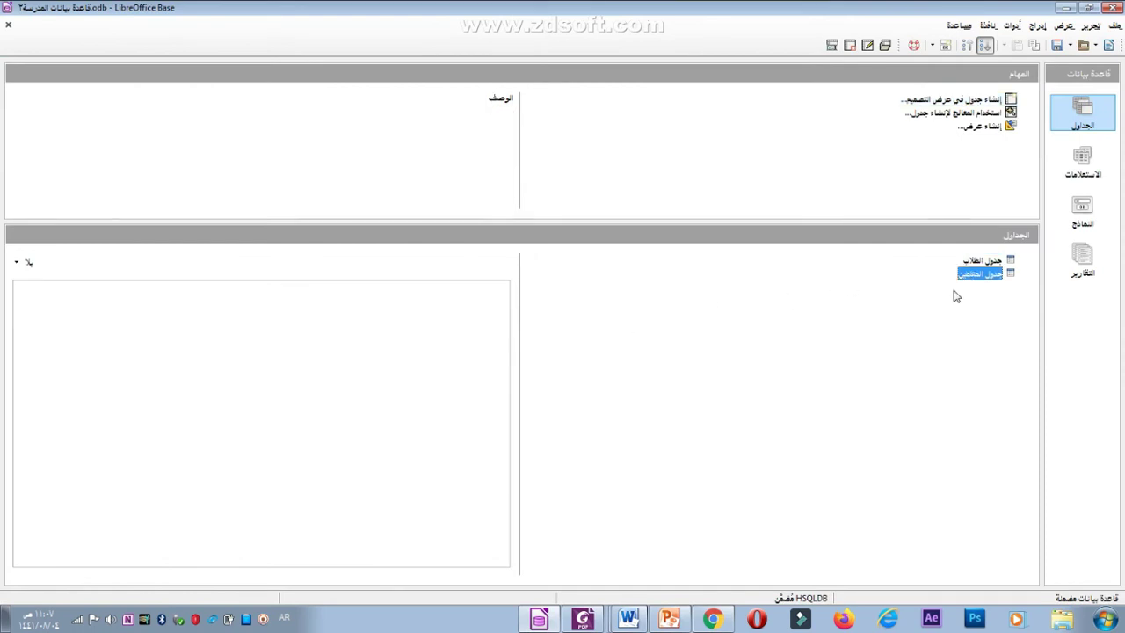
Create another table in design view with the fields رقم المادة and اسم المادة.
click(992, 100)
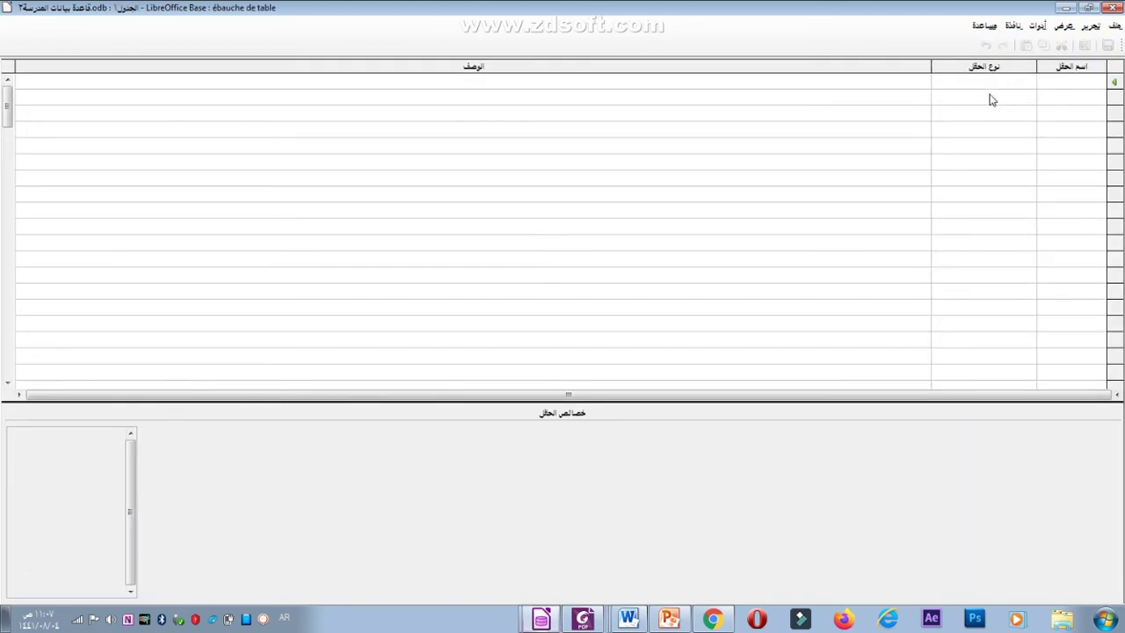
click(1050, 81)
text(رقم)
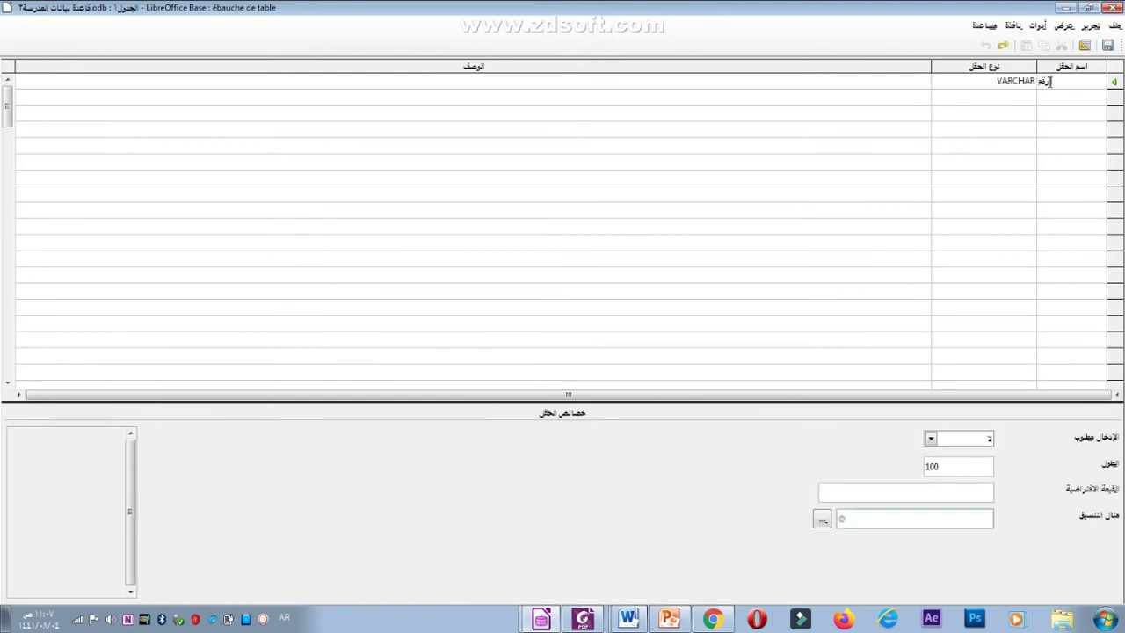
text( المادة)
click(1049, 96)
text(اسم ال)
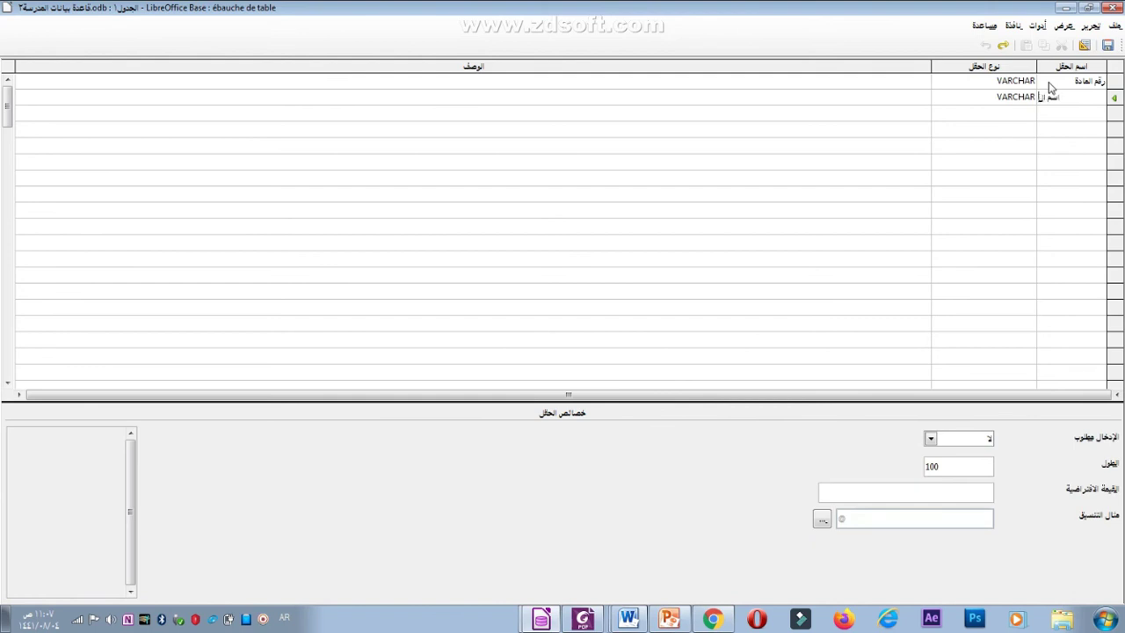
text(مادة)
click(671, 620)
click(677, 622)
Make رقم المادة the primary key of the subject table.
click(1115, 81)
right_click(1115, 82)
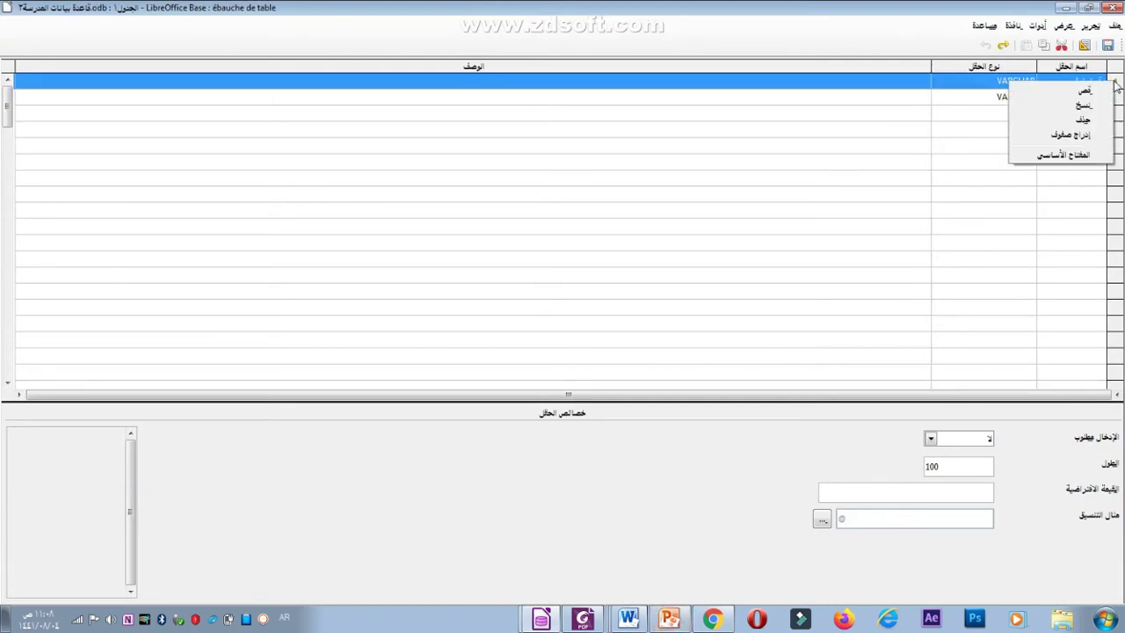
click(1085, 156)
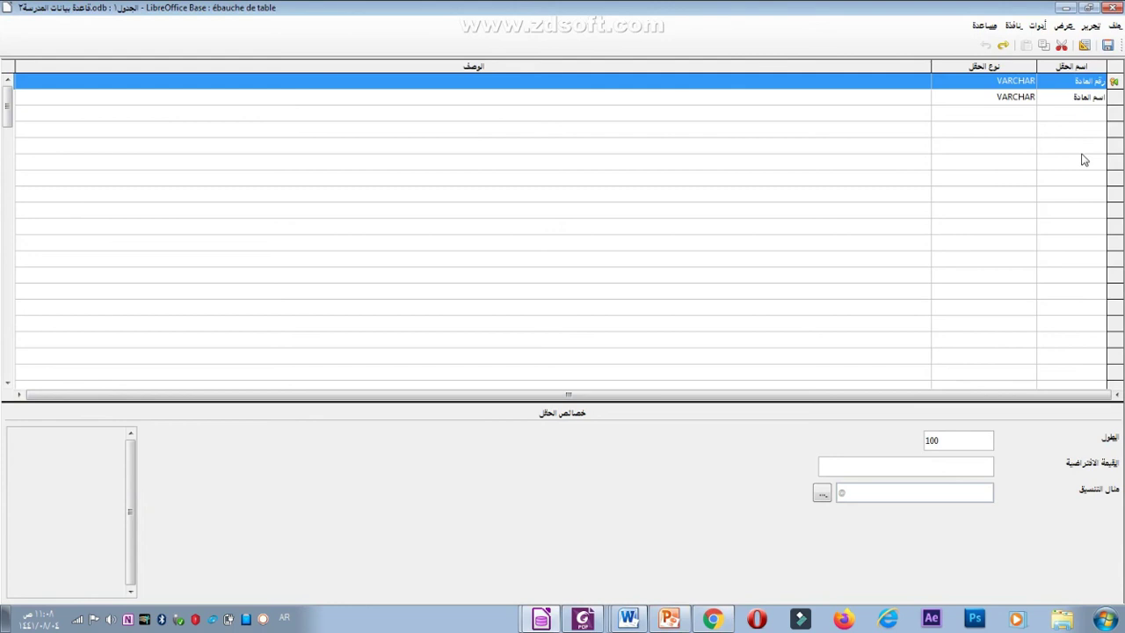
Close the subject table design, saving the changes under the table name جدول المواد.
click(1113, 8)
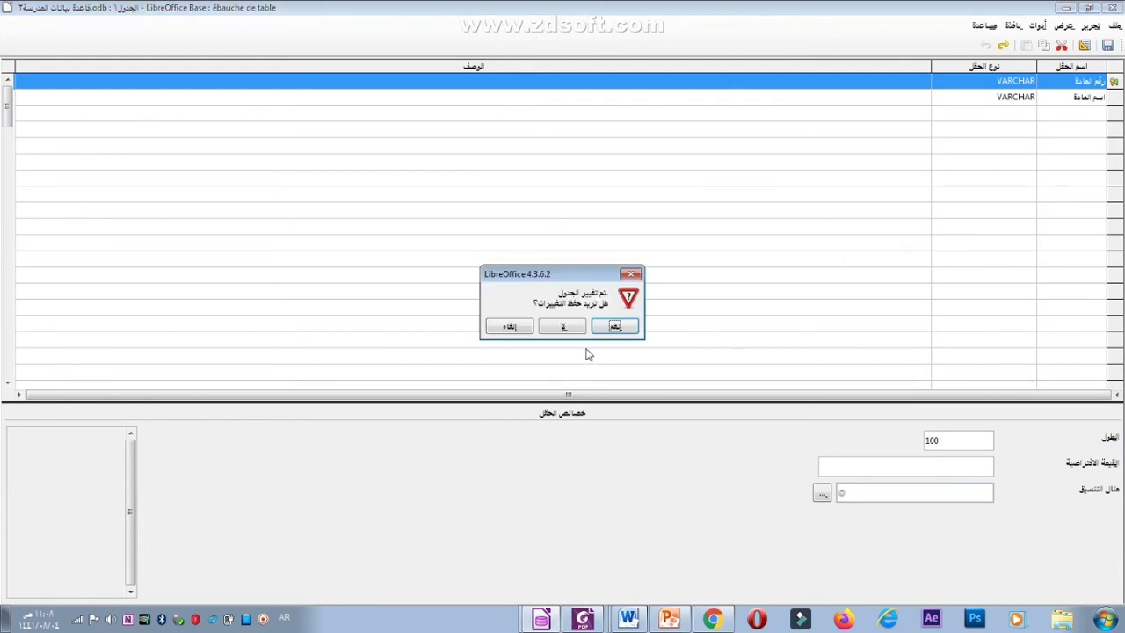
click(617, 326)
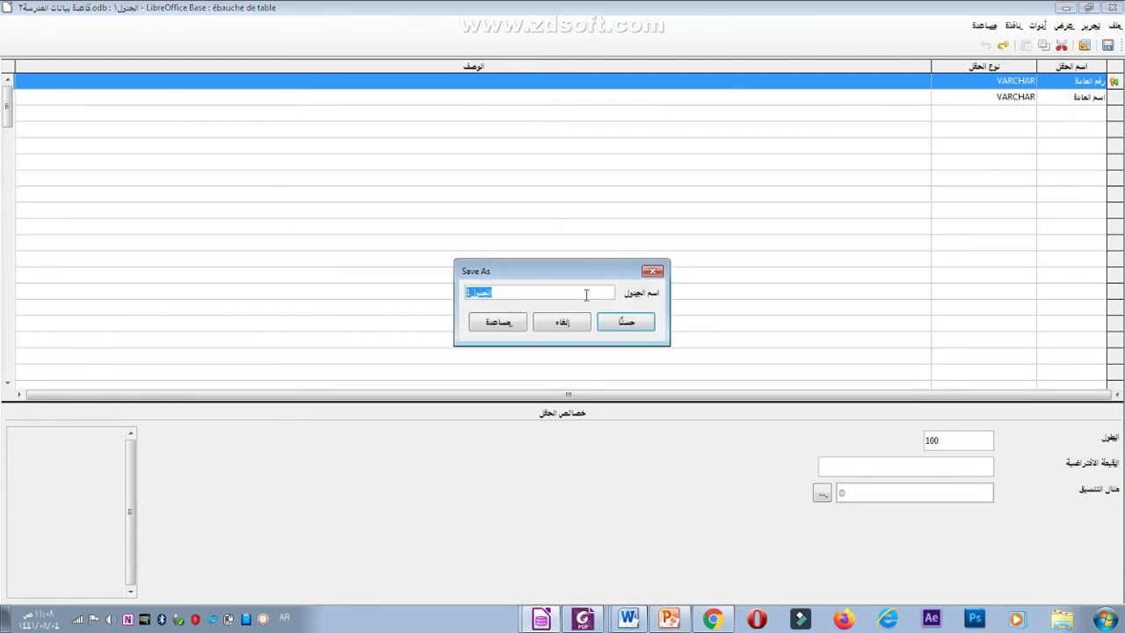
text(جدول ال)
key(BackSpace)
key(BackSpace)
key(BackSpace)
key(BackSpace)
text(ل المواد)
click(626, 323)
key(ctrl+w)
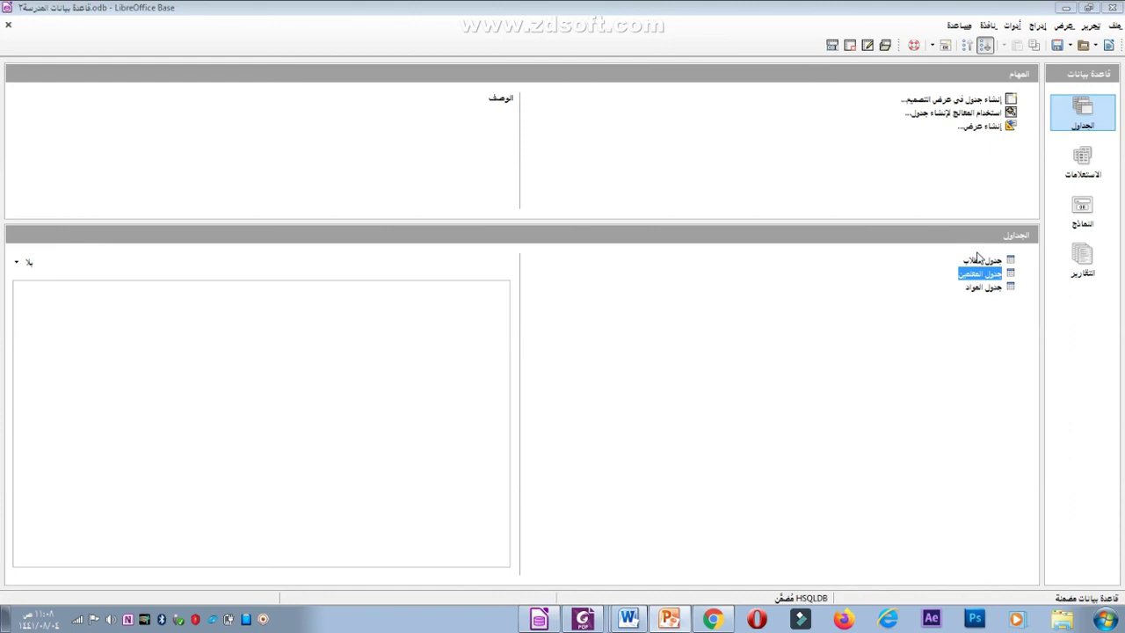
Reopen the table جدول المواد in design view for editing.
click(979, 262)
click(979, 273)
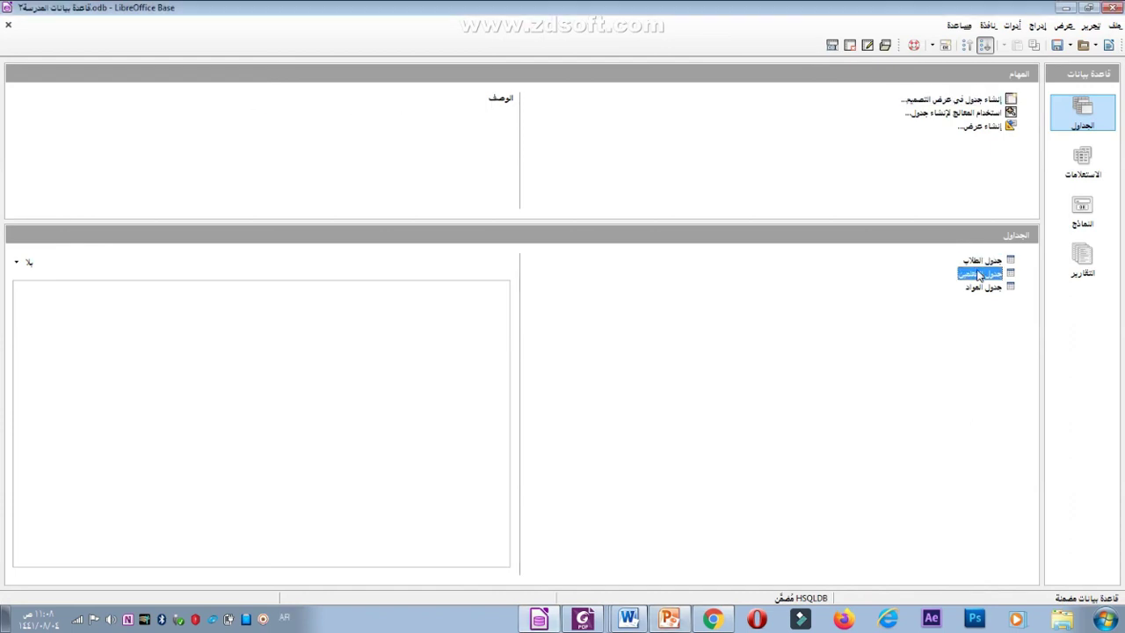
click(982, 287)
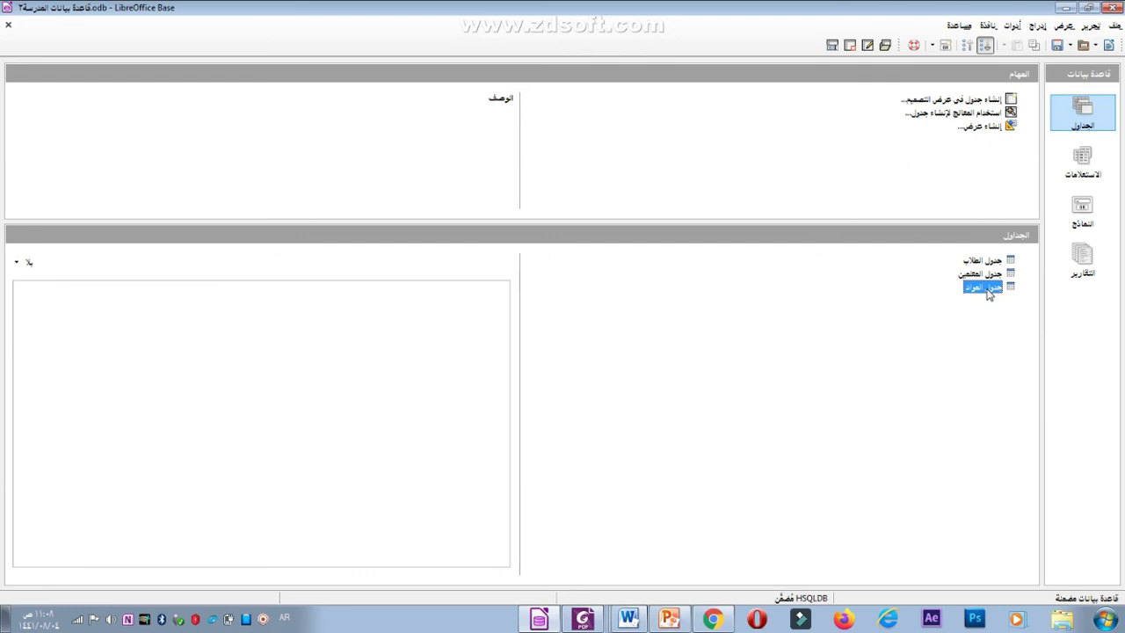
right_click(989, 295)
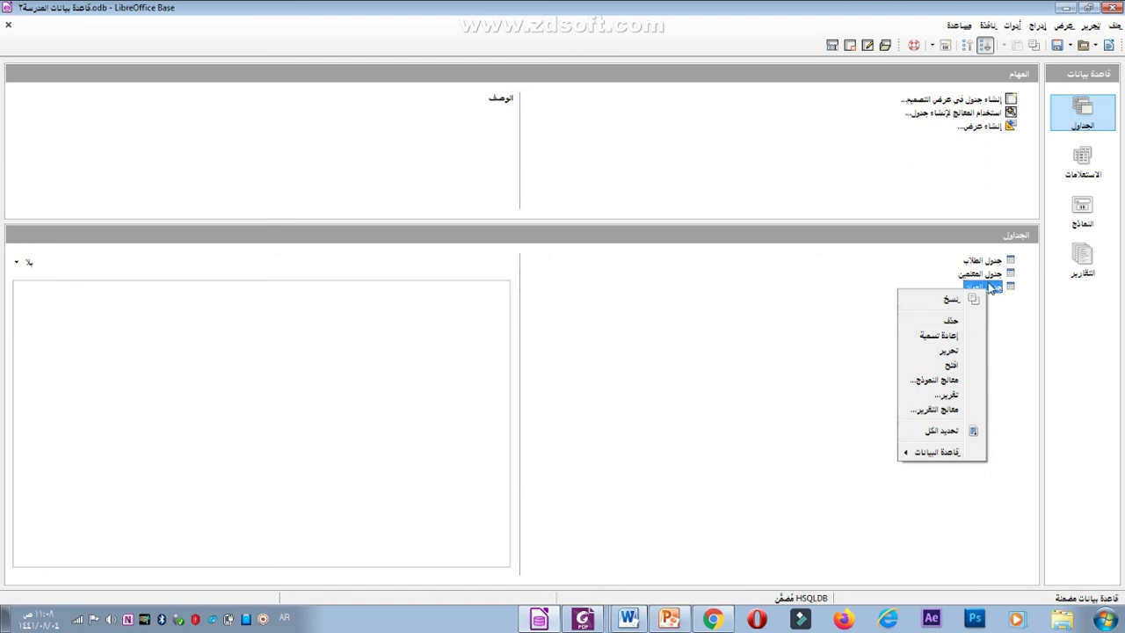
click(991, 288)
right_click(984, 288)
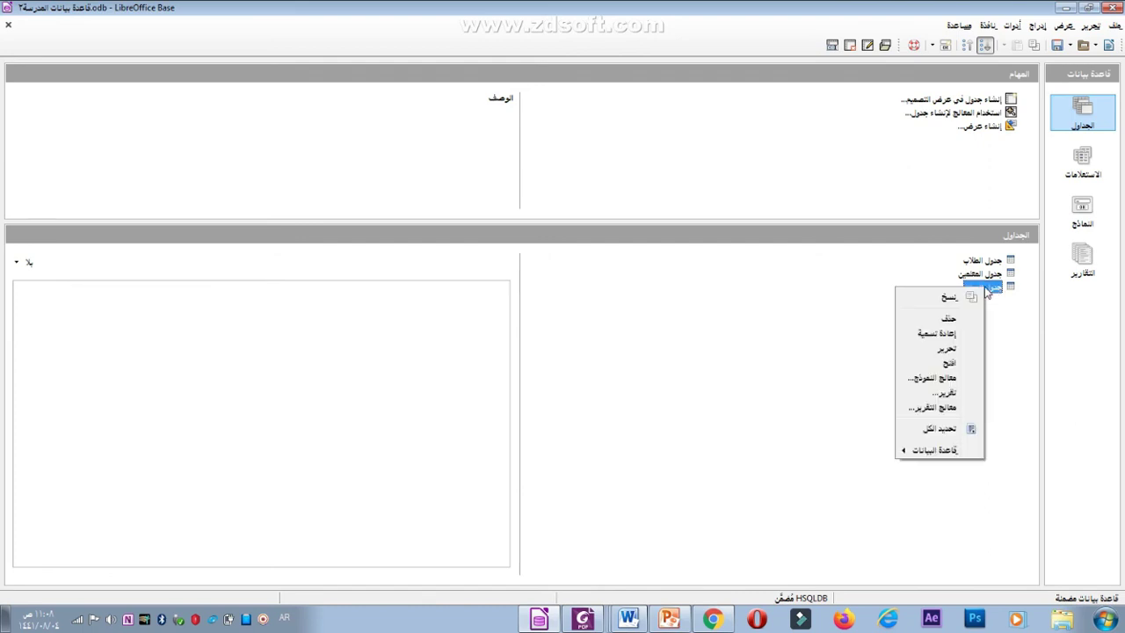
click(954, 352)
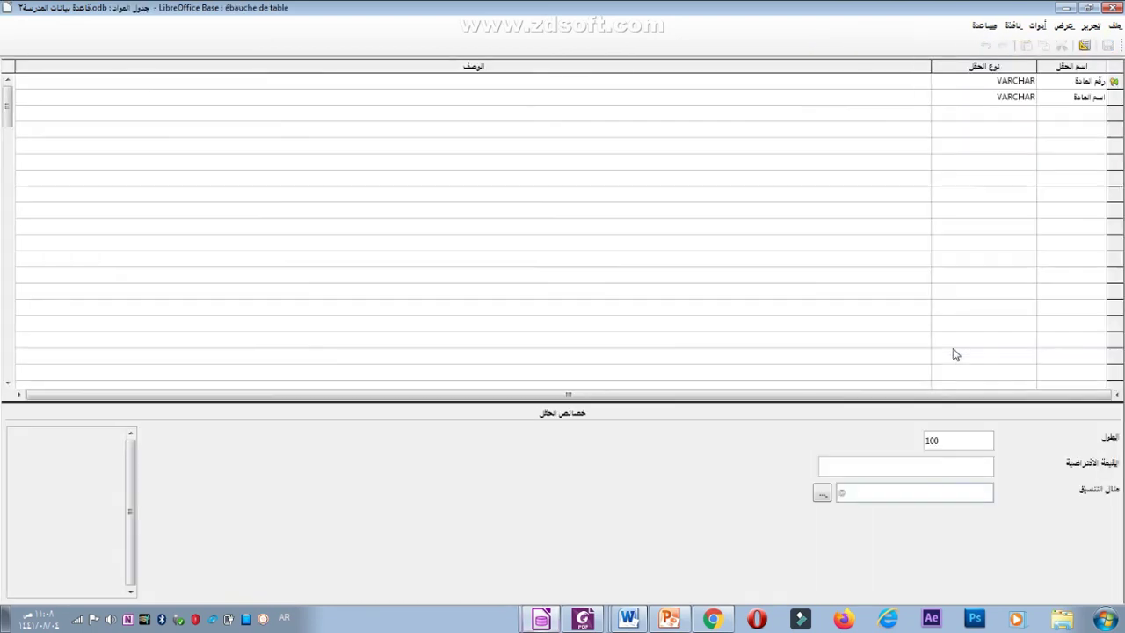
Set the field type of رقم المادة to NUMERIC and close the table design, saving the change.
click(1014, 84)
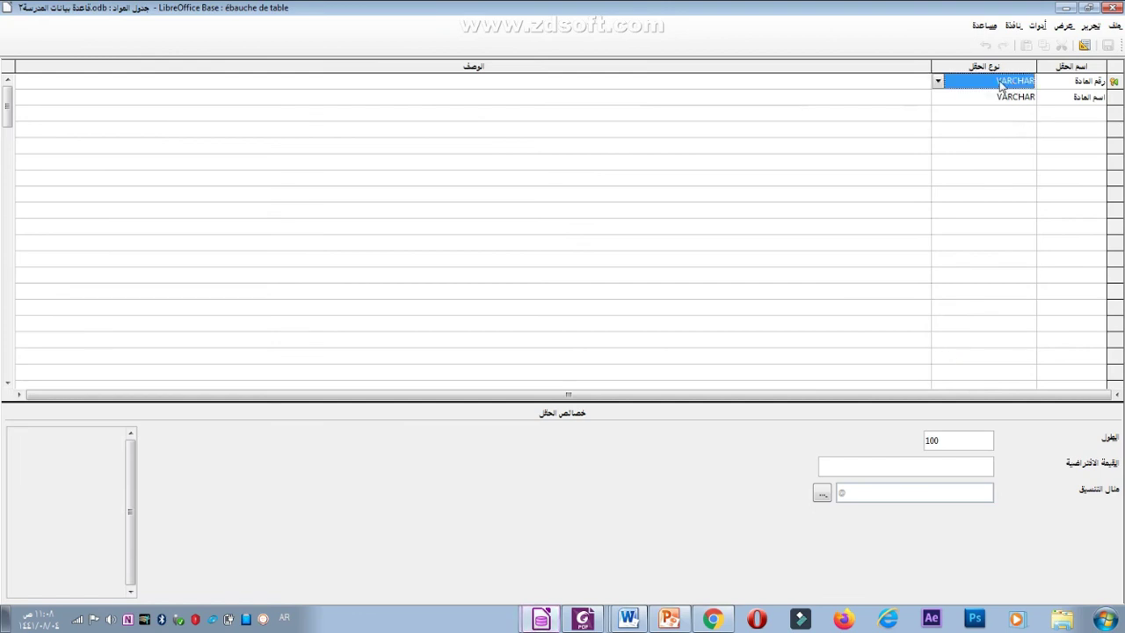
click(938, 81)
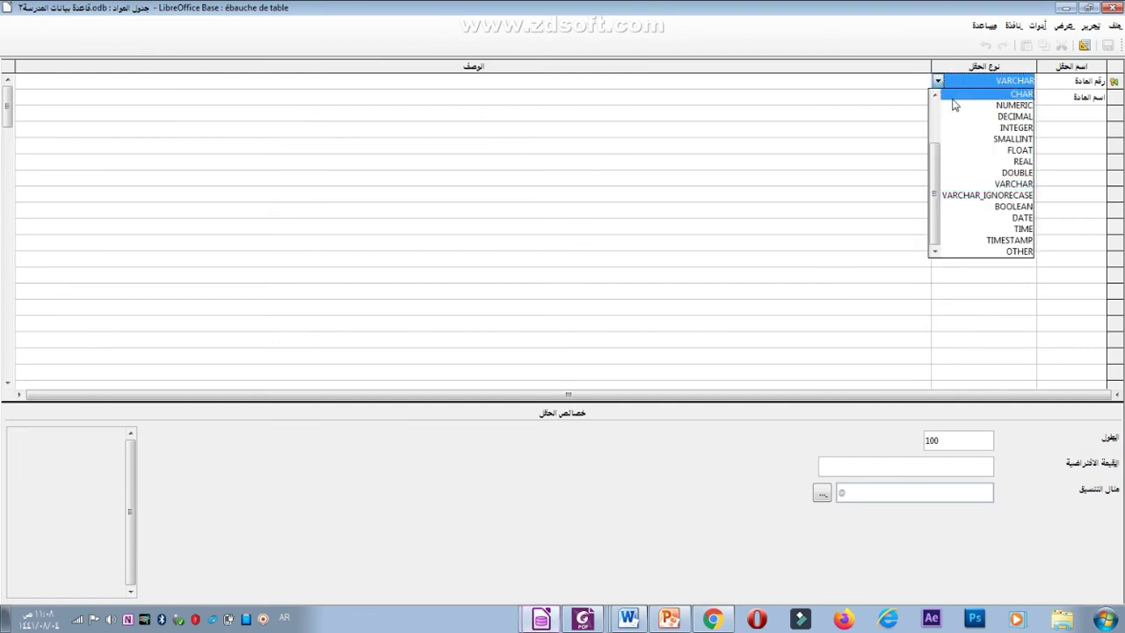
click(956, 105)
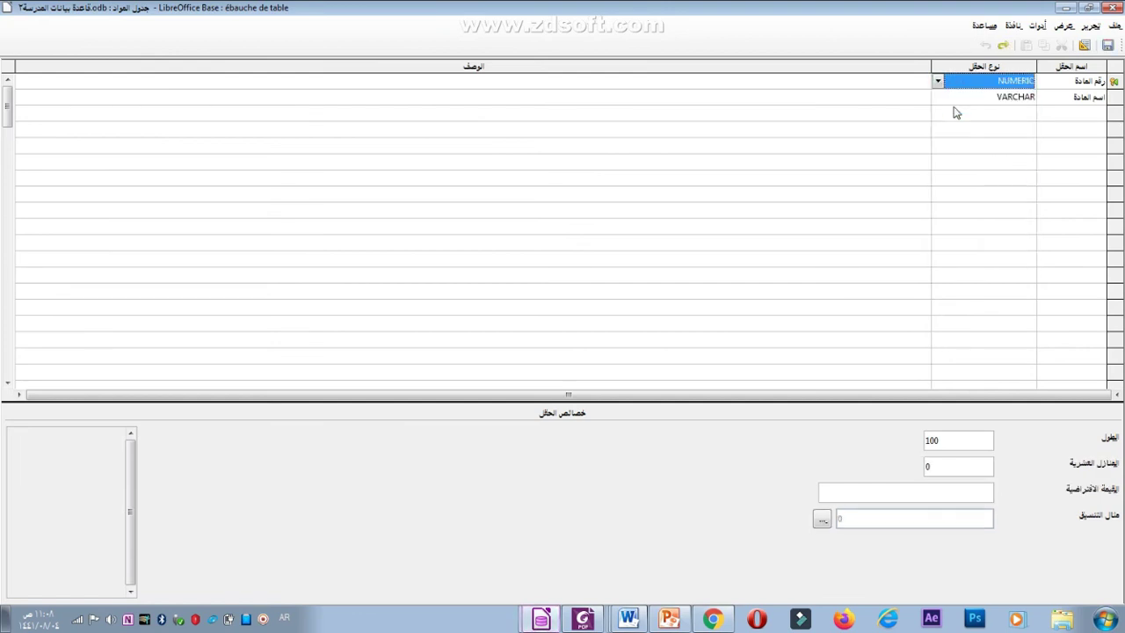
click(1111, 8)
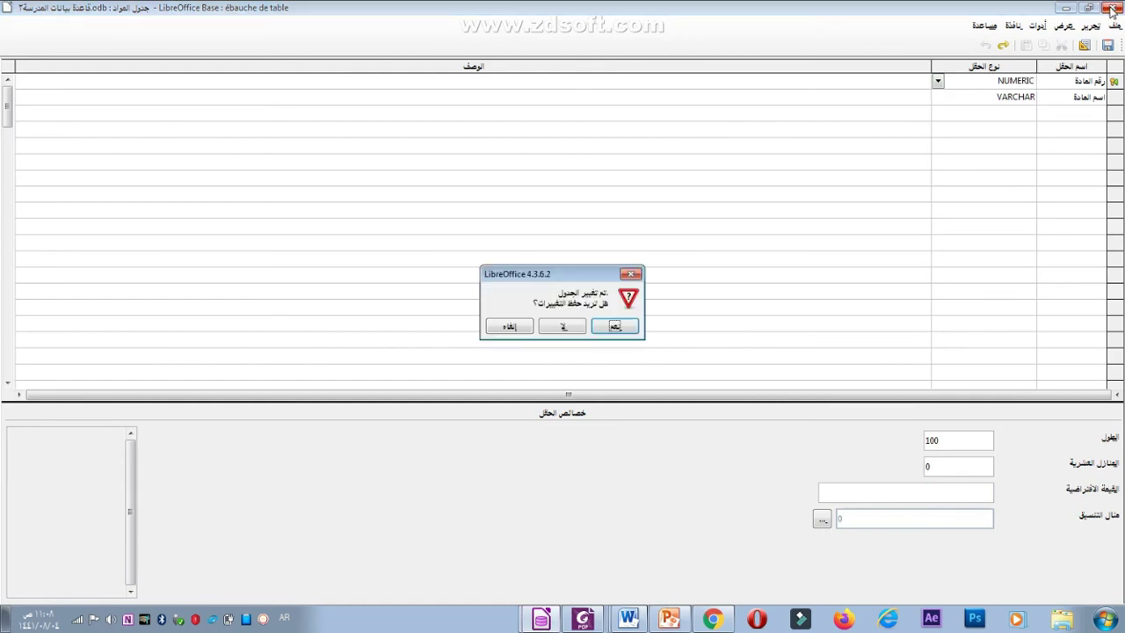
click(634, 329)
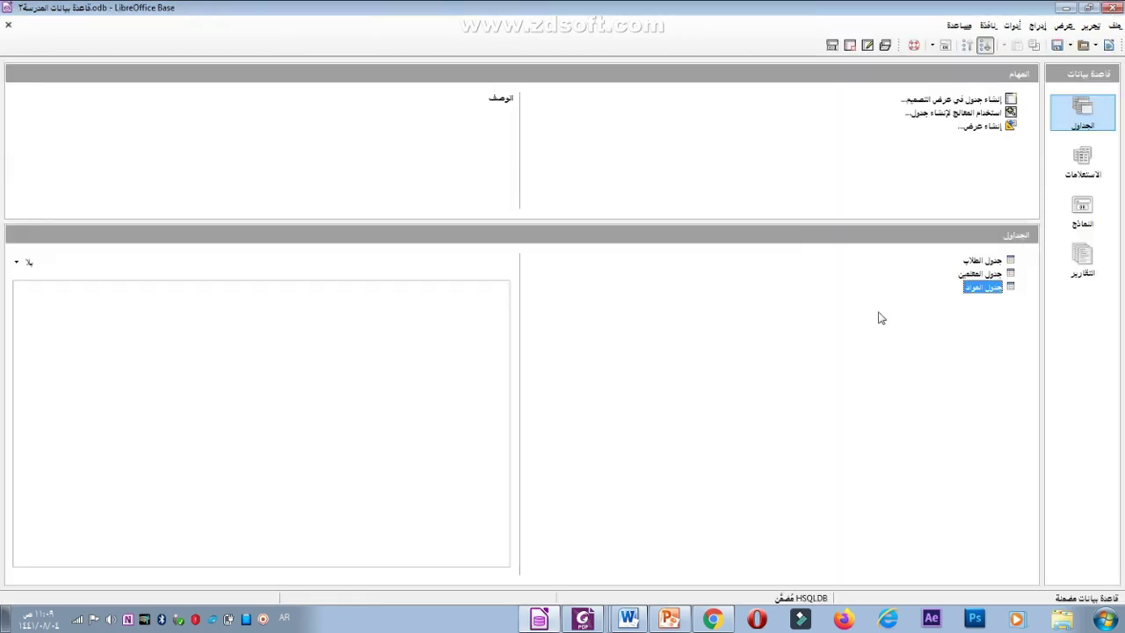